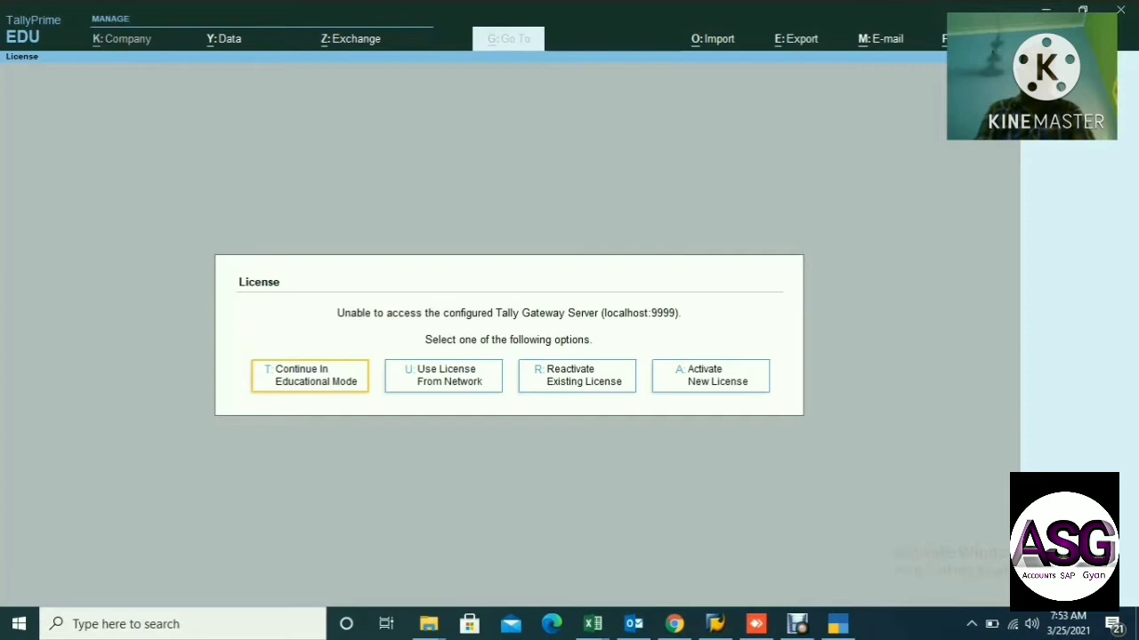
Continue in educational mode and bring up the Change Company list with F3.
key("Return")
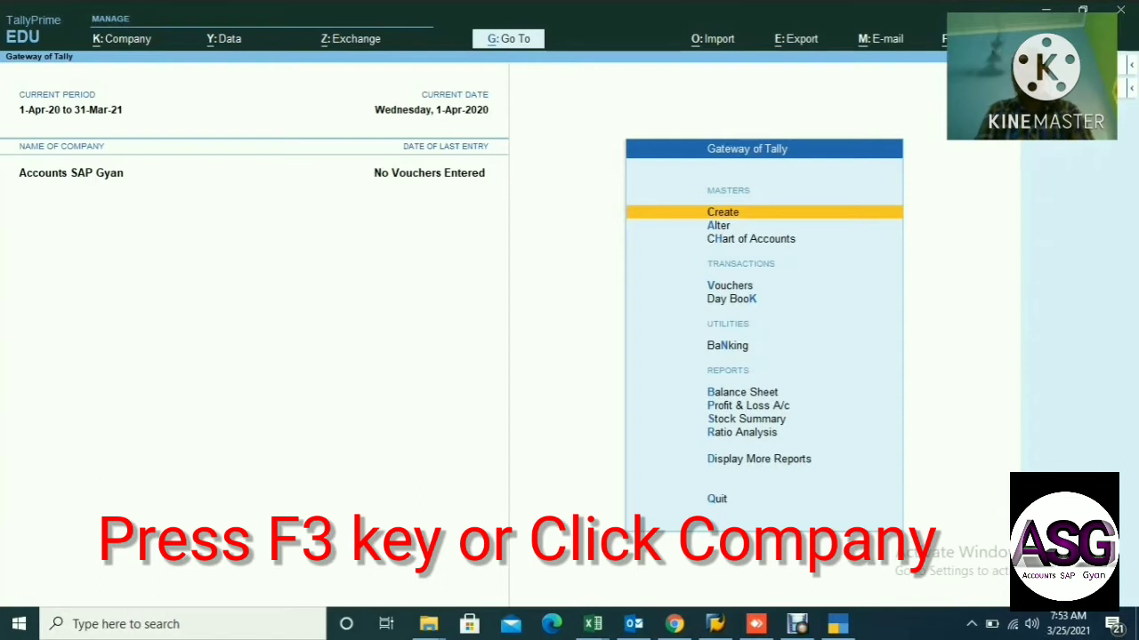
key("F3")
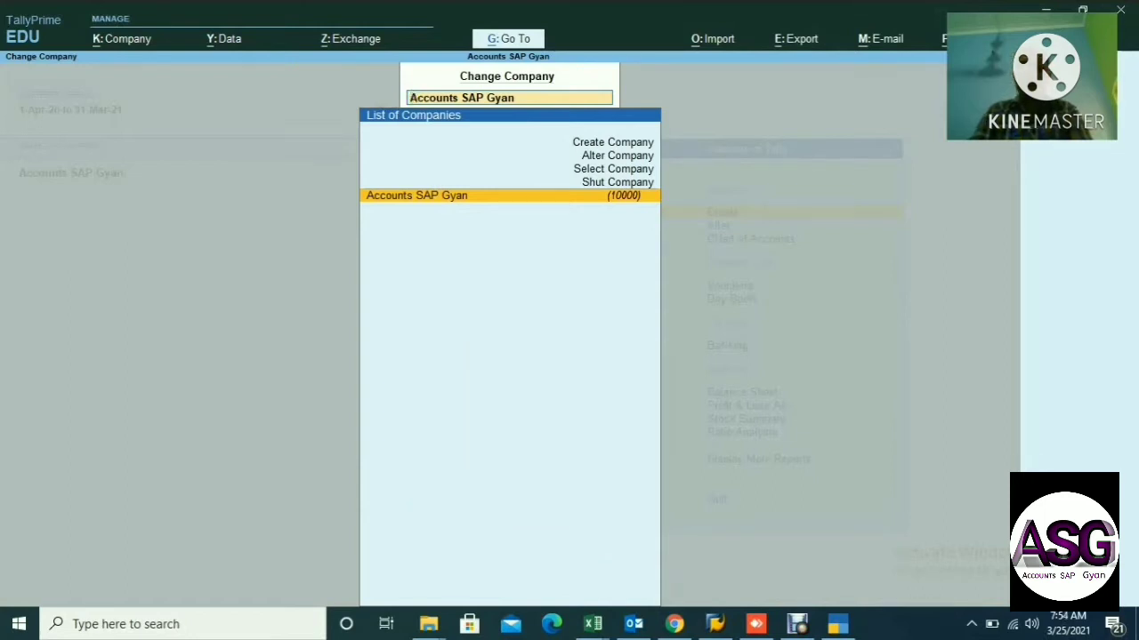
Choose Create Company from the list of companies to open a blank creation form.
key("Down")
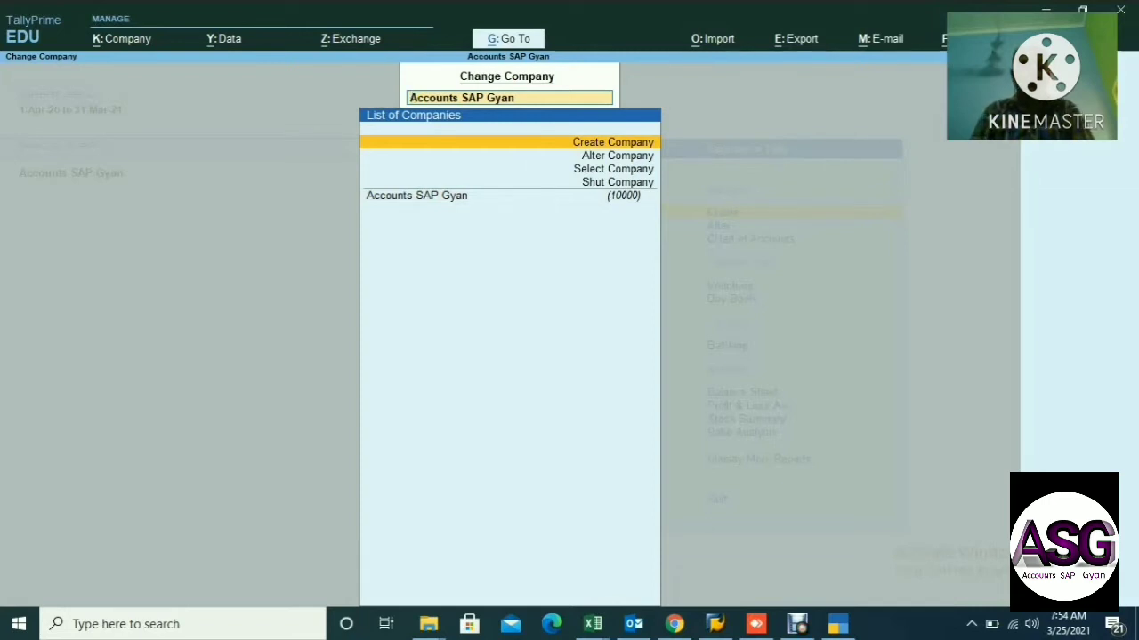
key("Return")
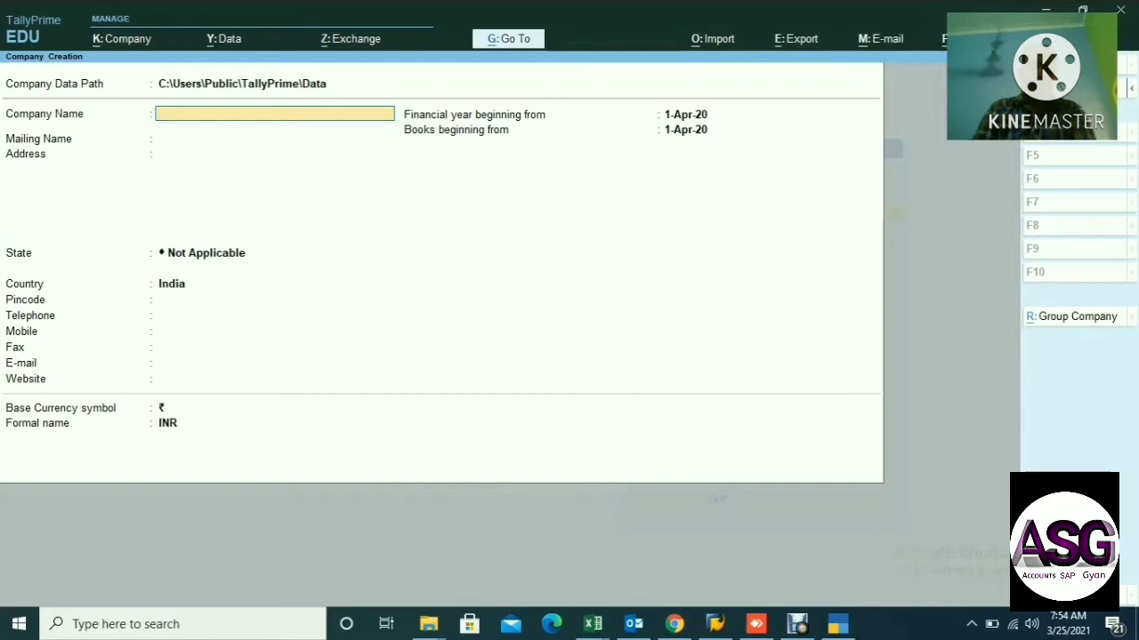
Enter company name 'Ashok & Co.', keep it as mailing name, and give address Delhi.
type("hok & C")
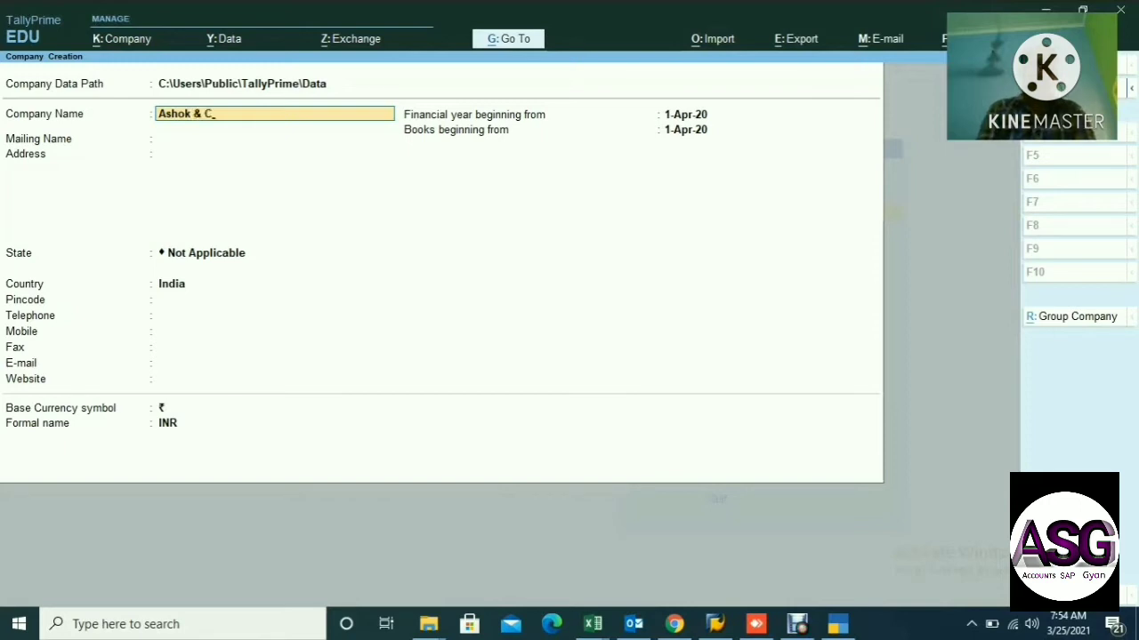
type("o.")
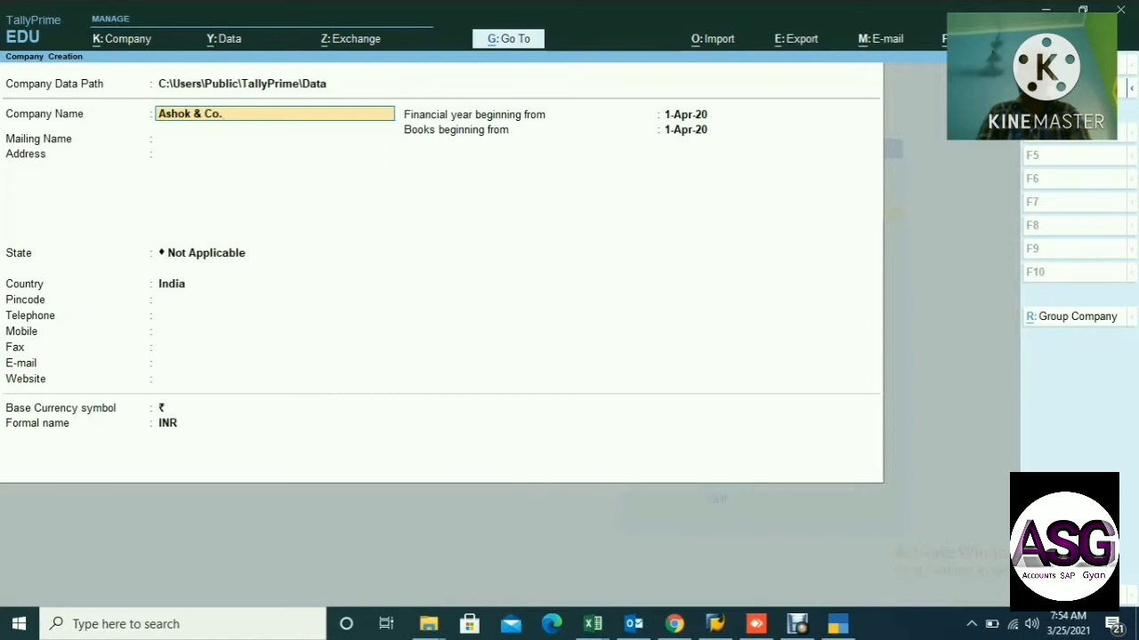
key("Return")
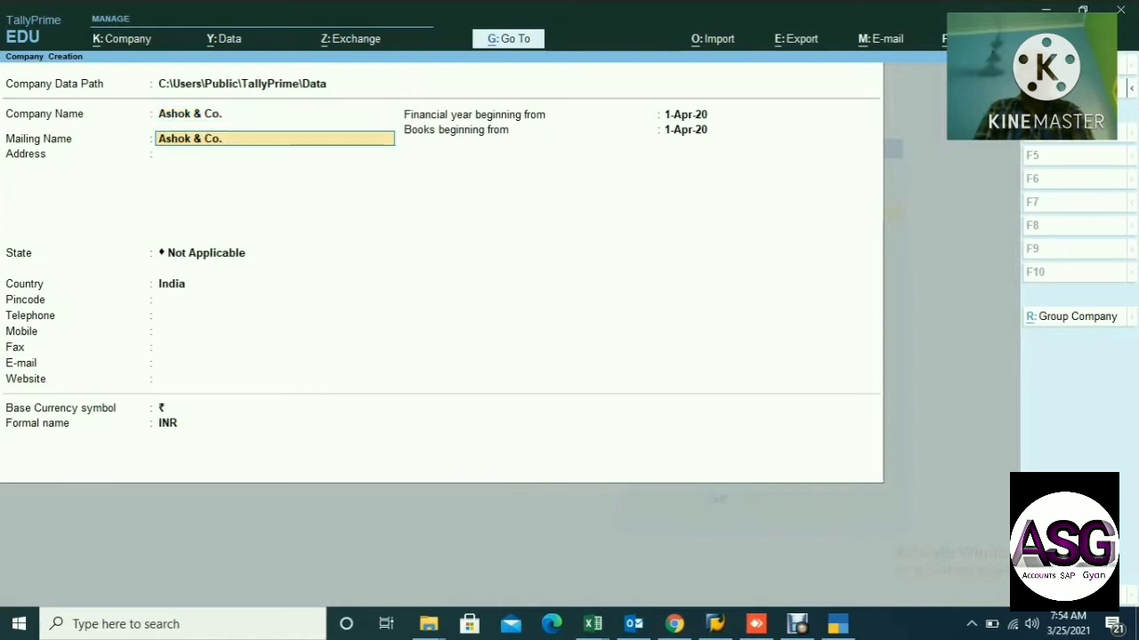
key("Return")
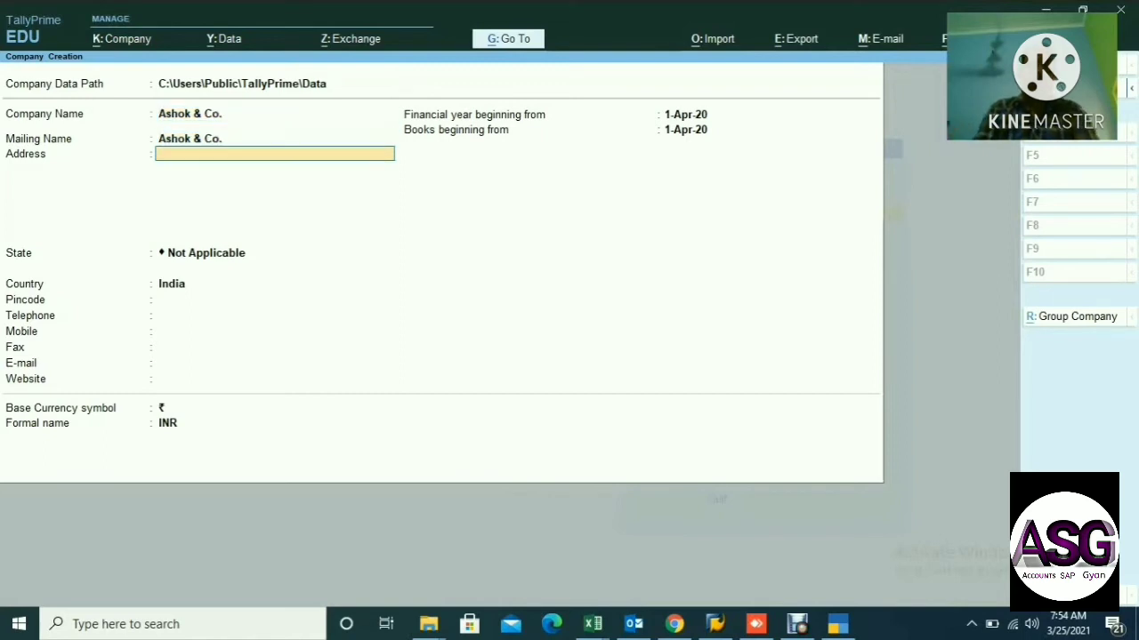
type("Delhi")
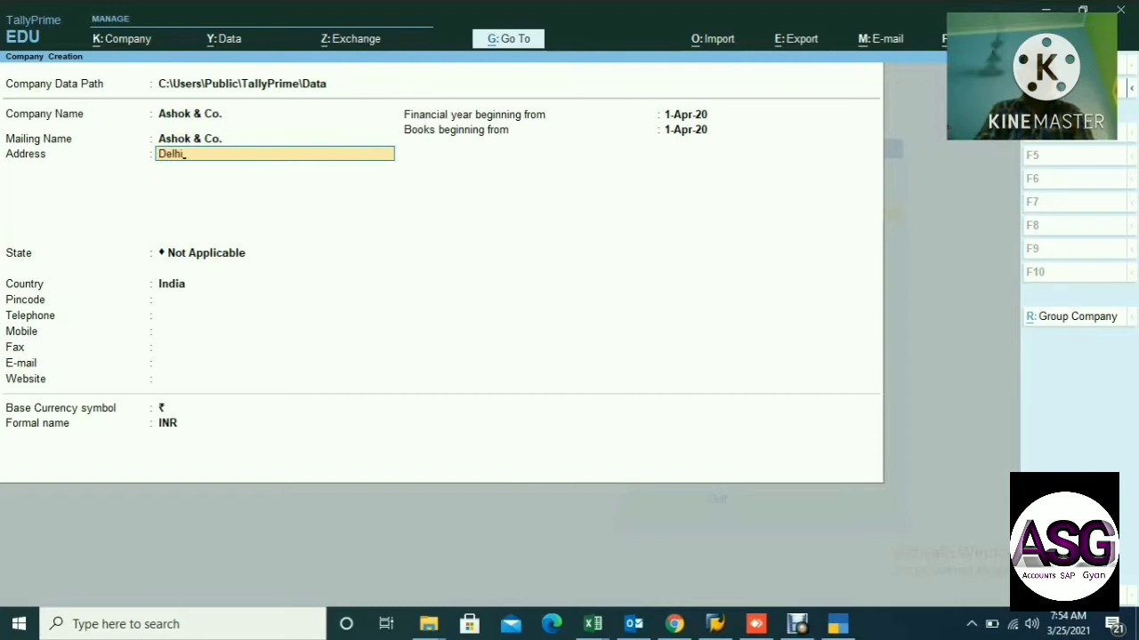
key("Return")
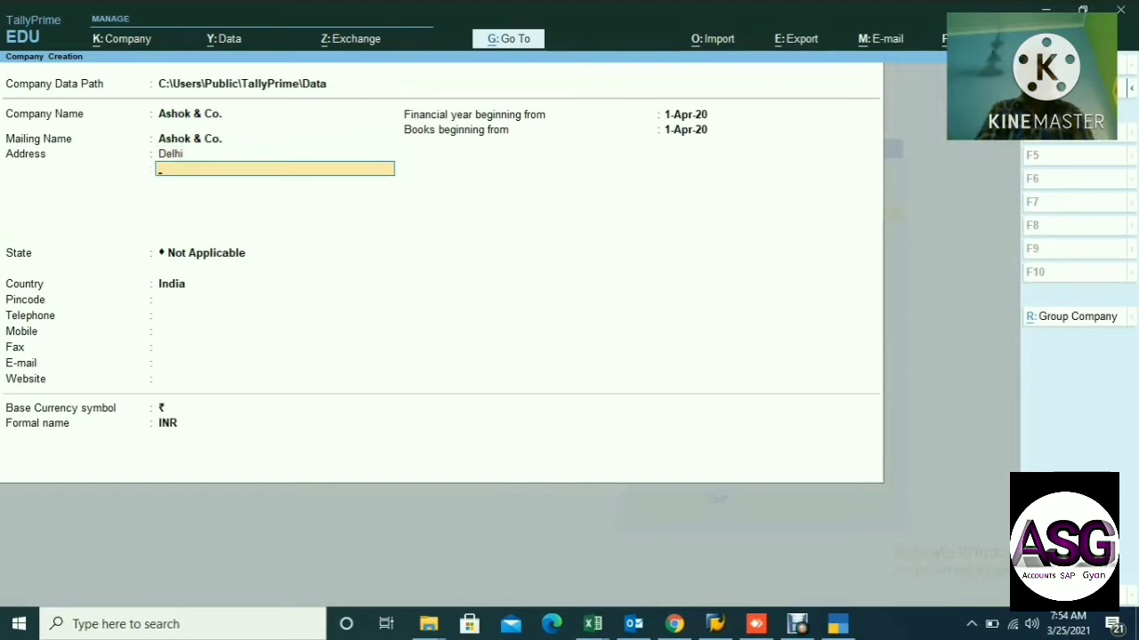
key("Return")
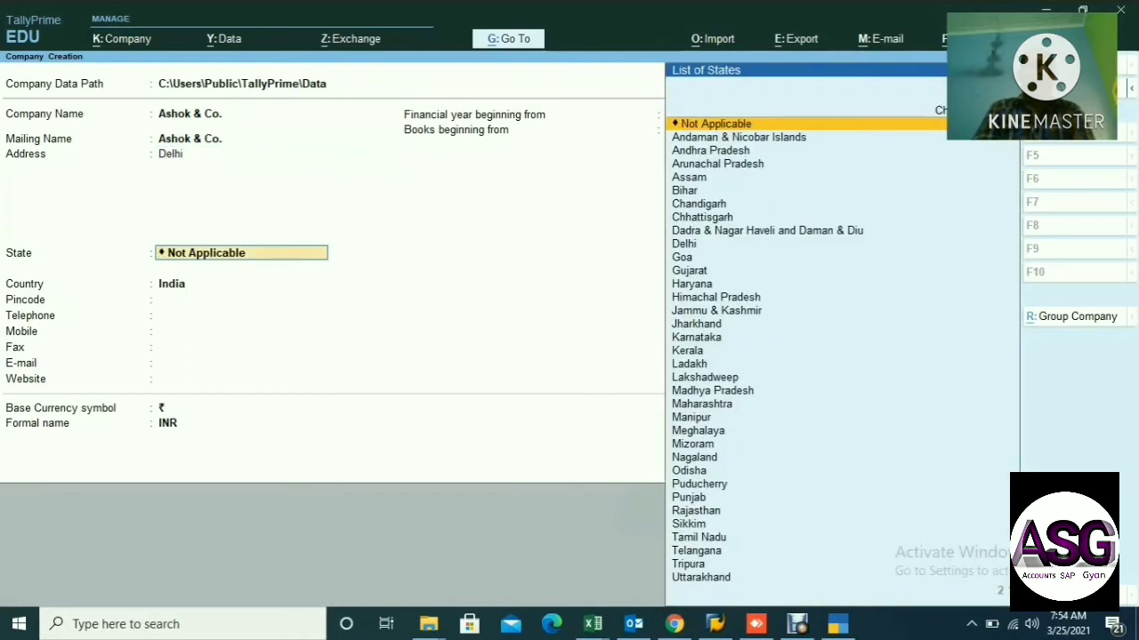
Set the company's state to Delhi and enter its pincode.
type("Del")
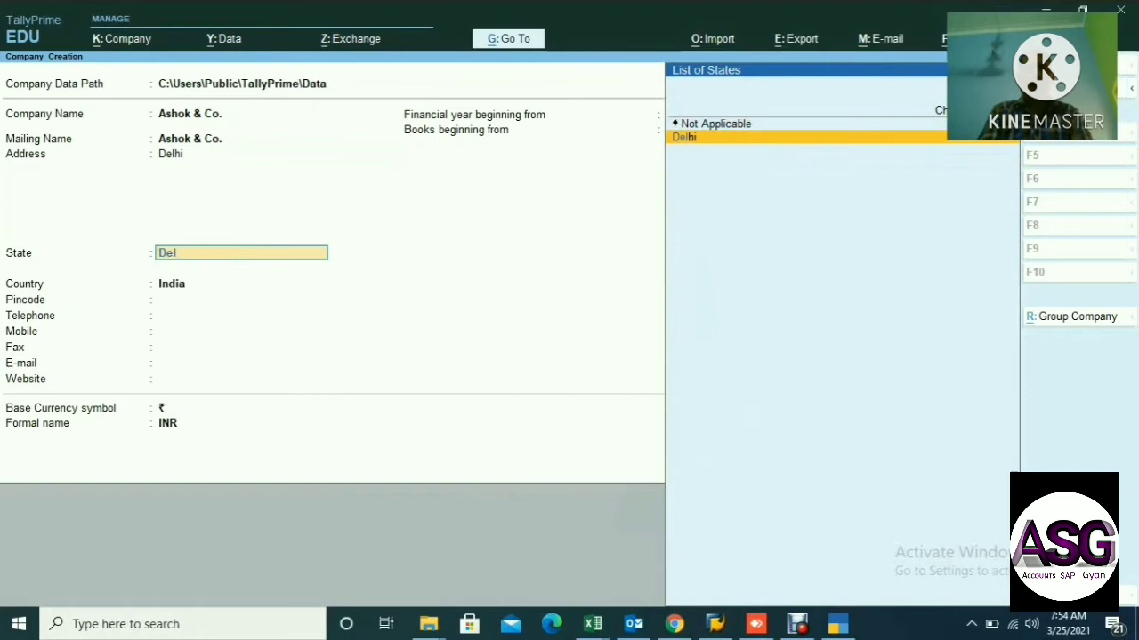
key("Return")
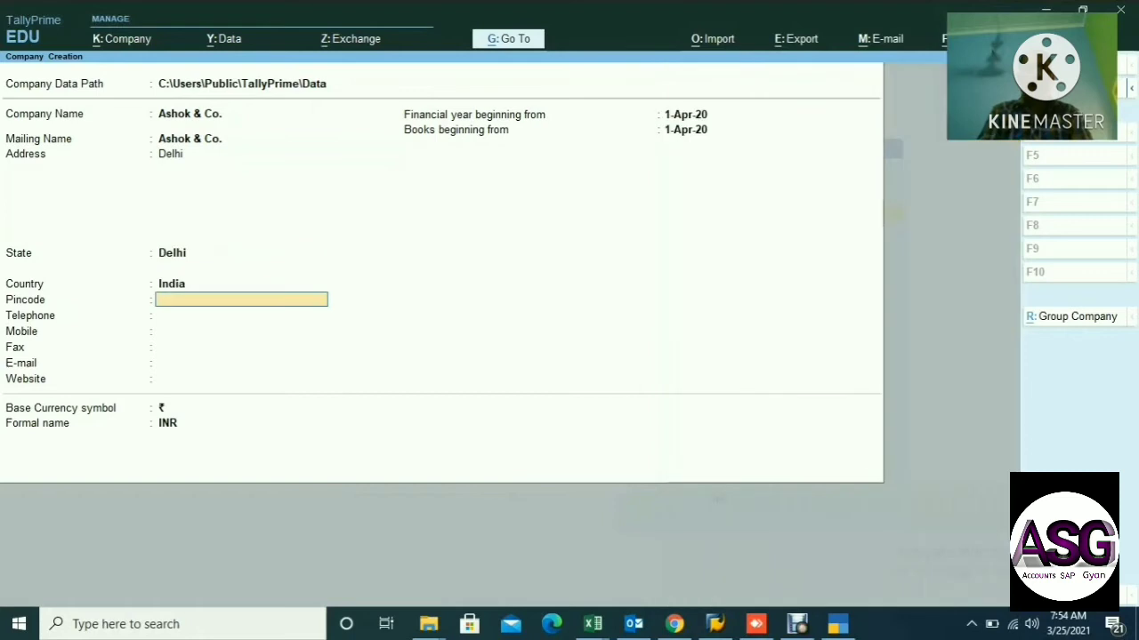
type("11")
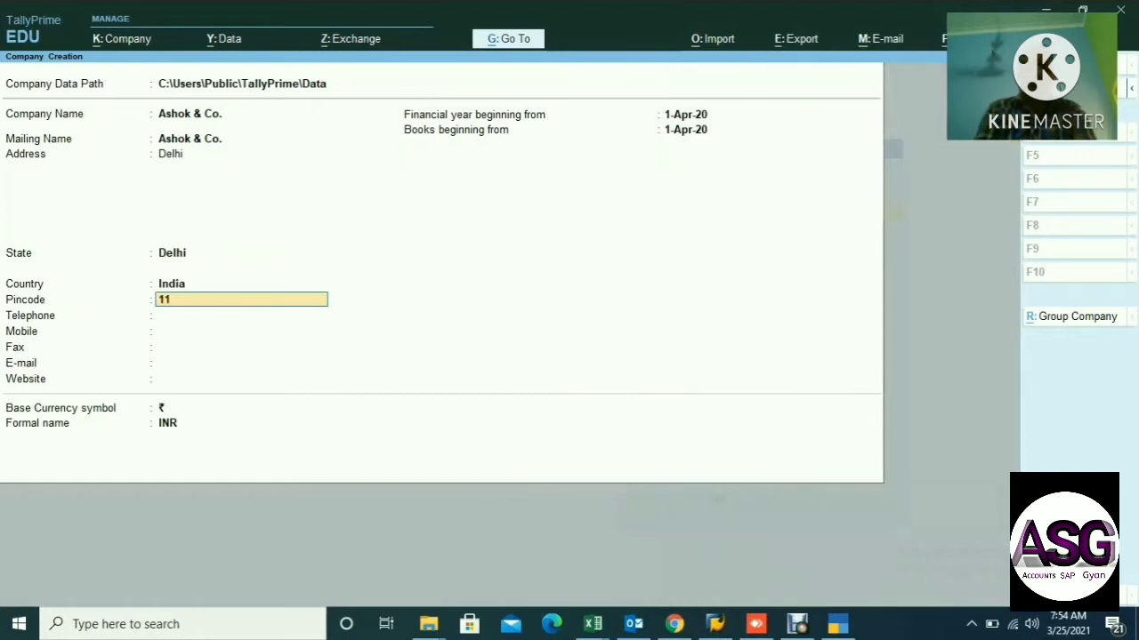
type("0092")
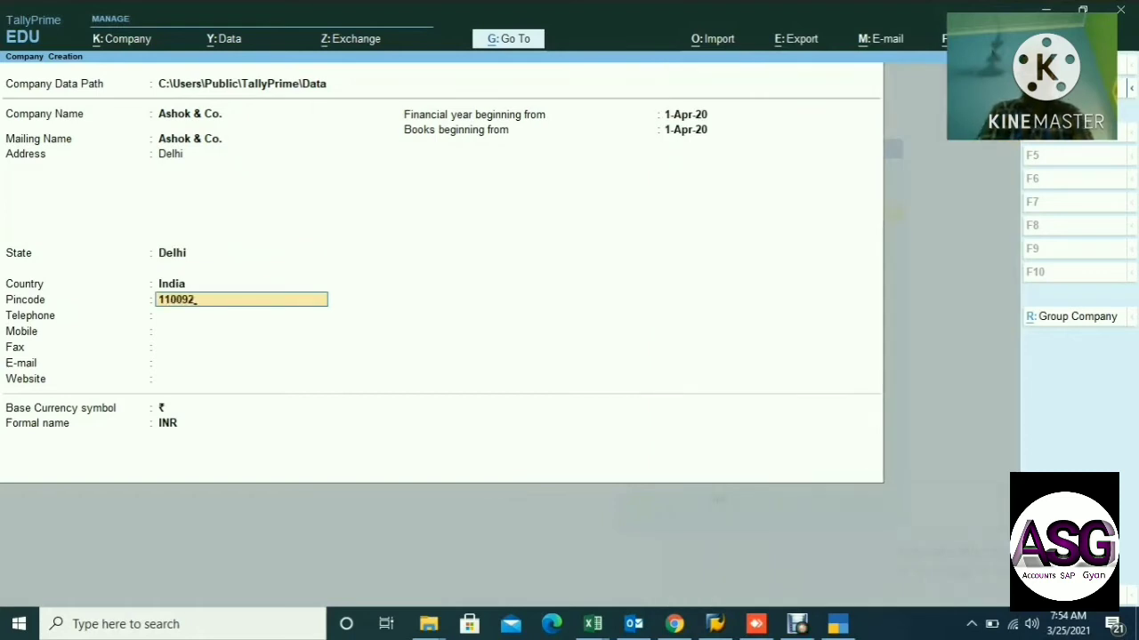
key("Return")
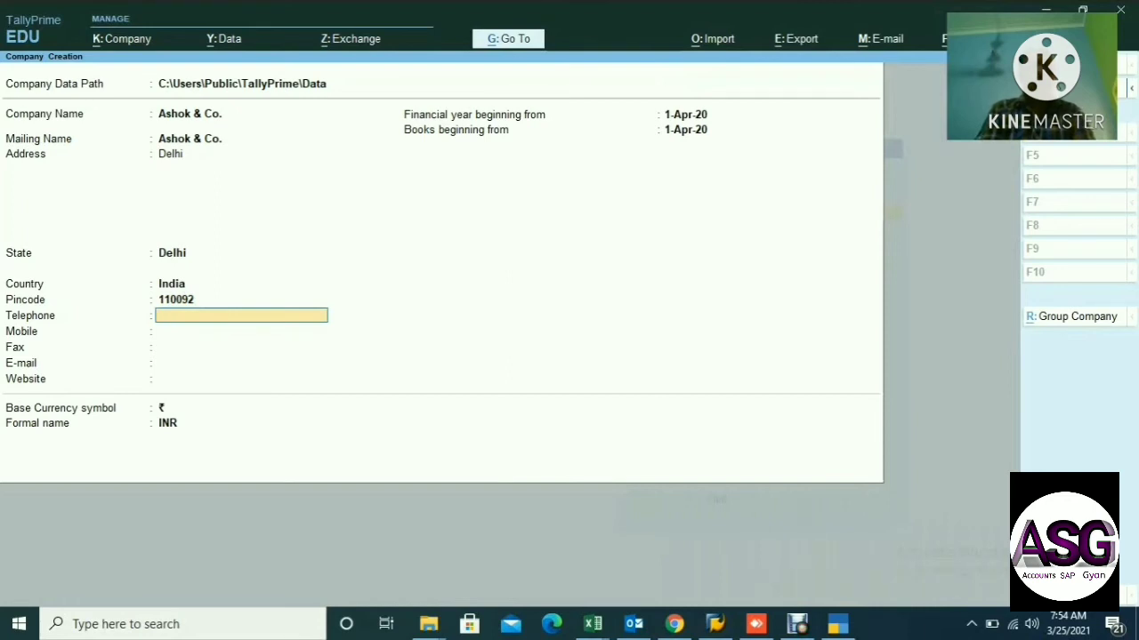
Fill in the company's mobile number and e-mail, leaving telephone, fax and website blank.
key("Return")
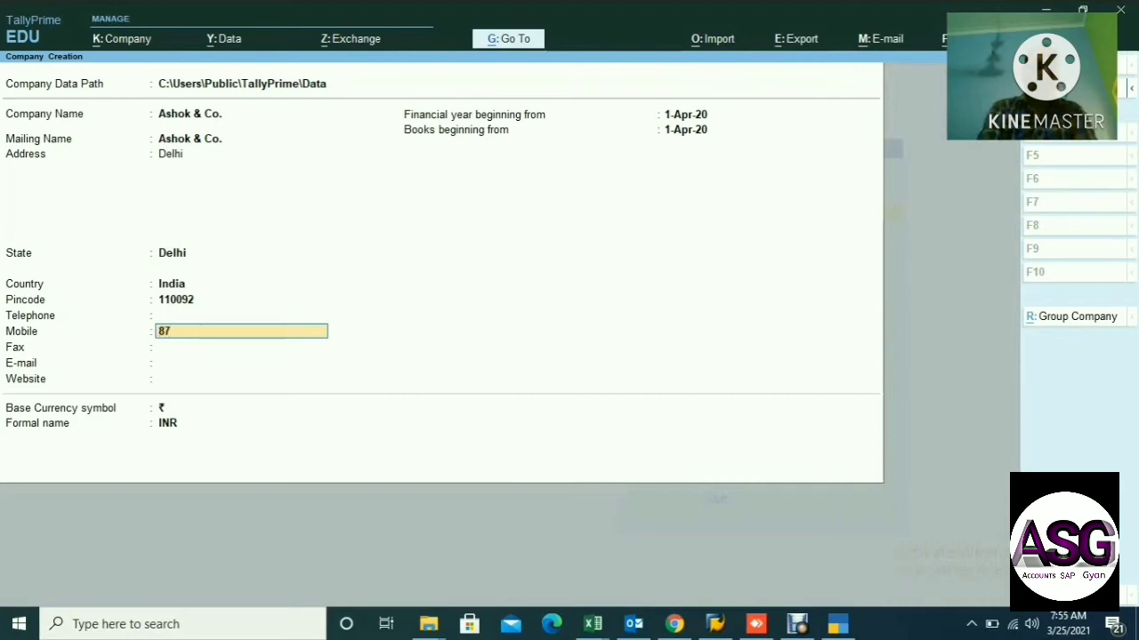
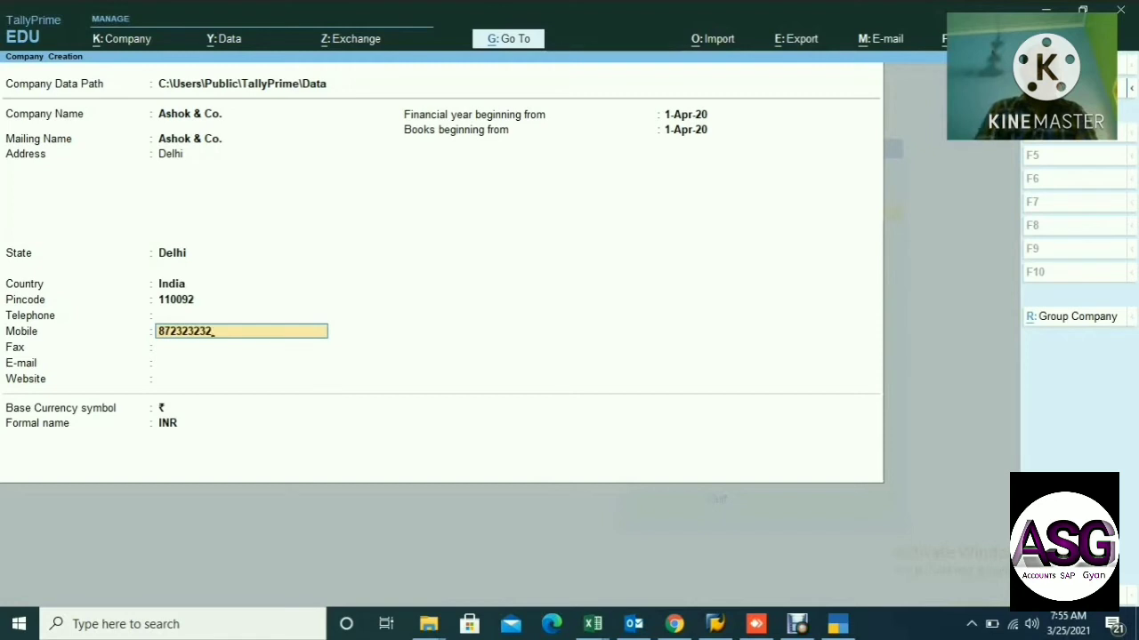
key("Return")
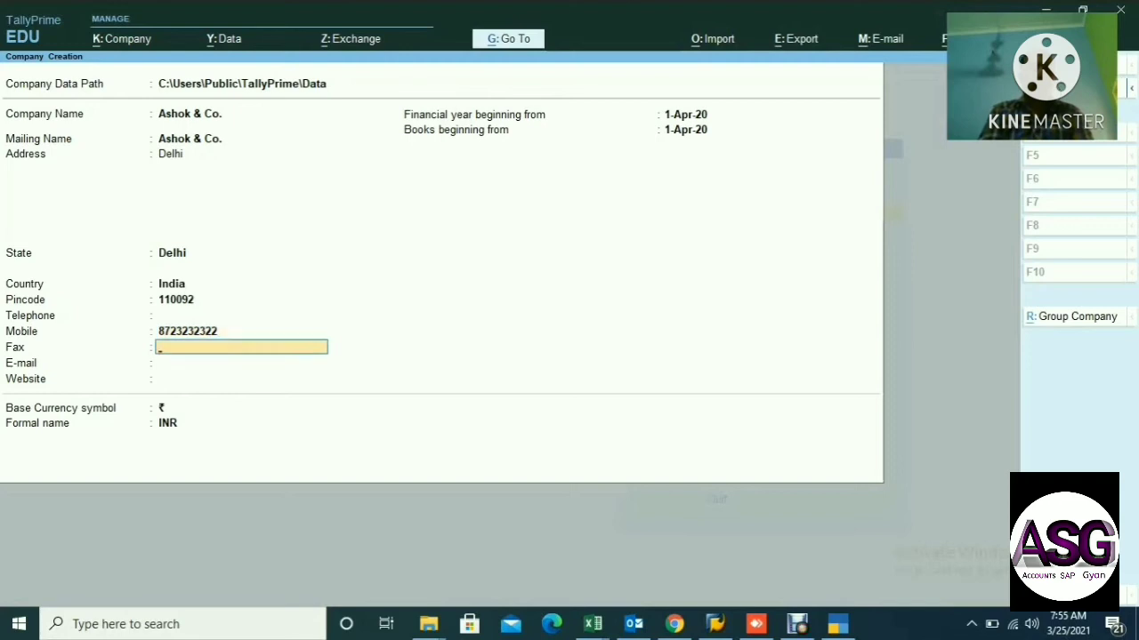
key("Return")
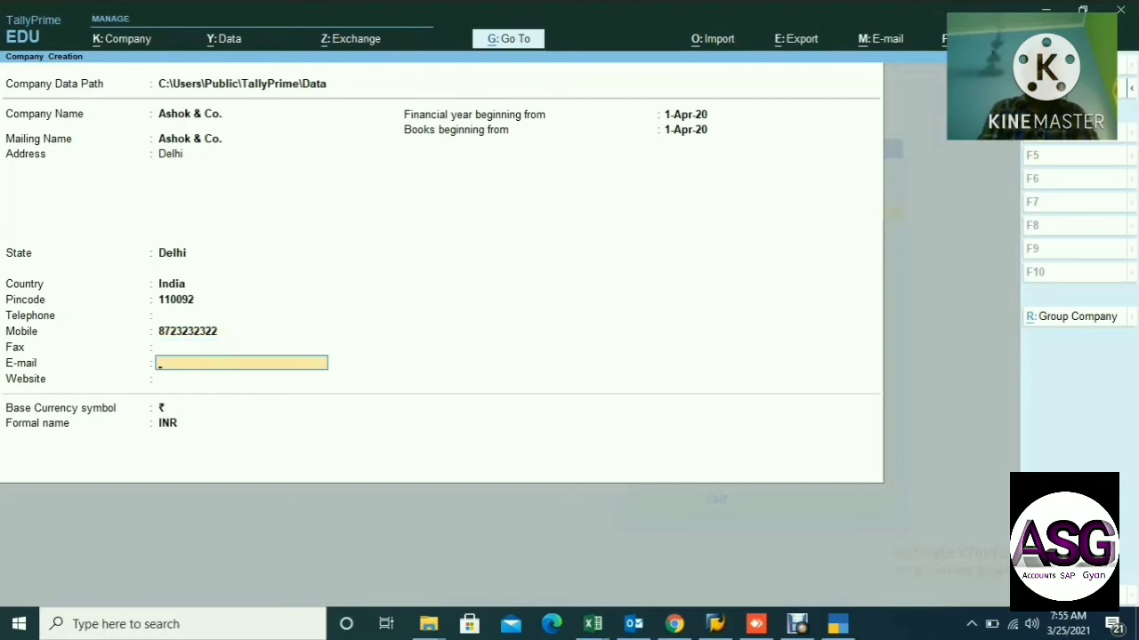
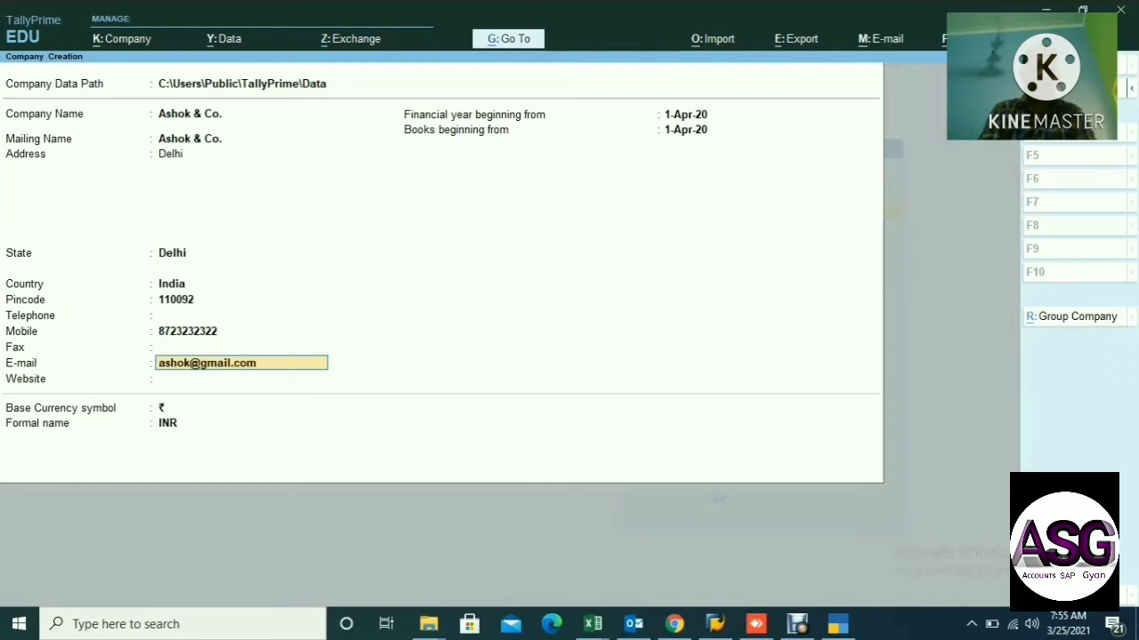
key("Return")
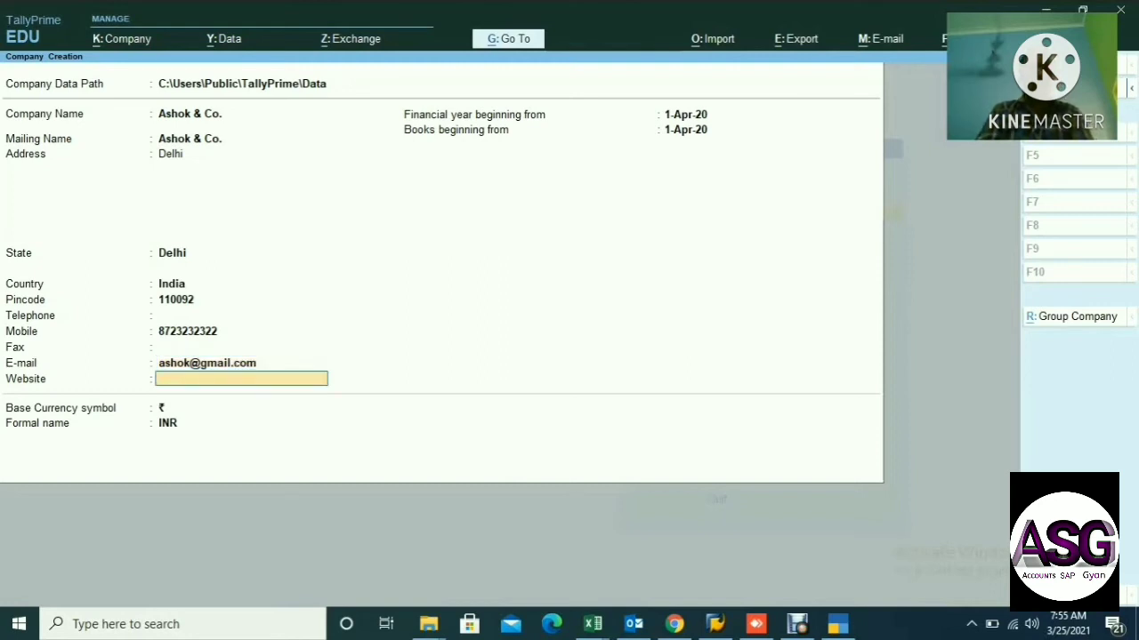
key("Return")
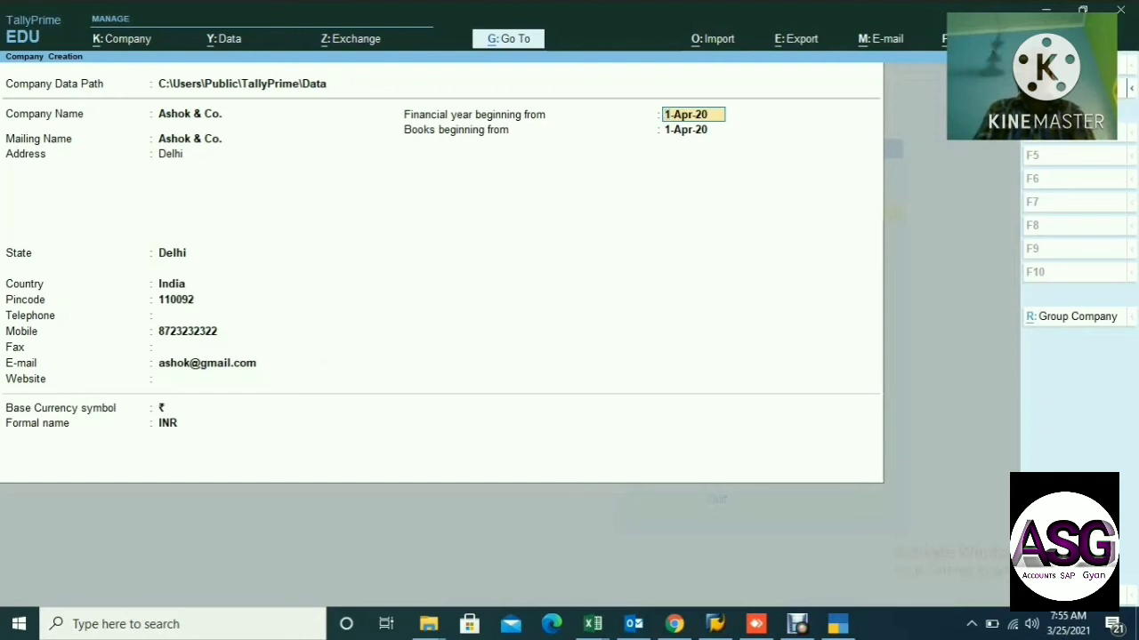
Keep 1-Apr-20 as financial year and books start, with ₹ symbol and INR currency.
key("Return")
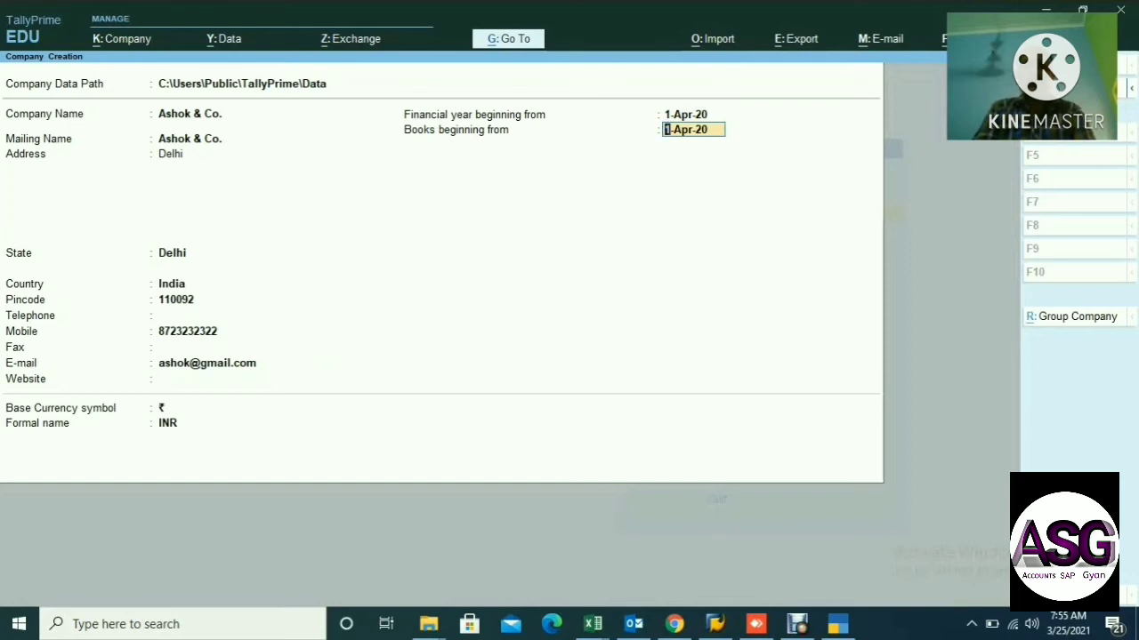
key("Return")
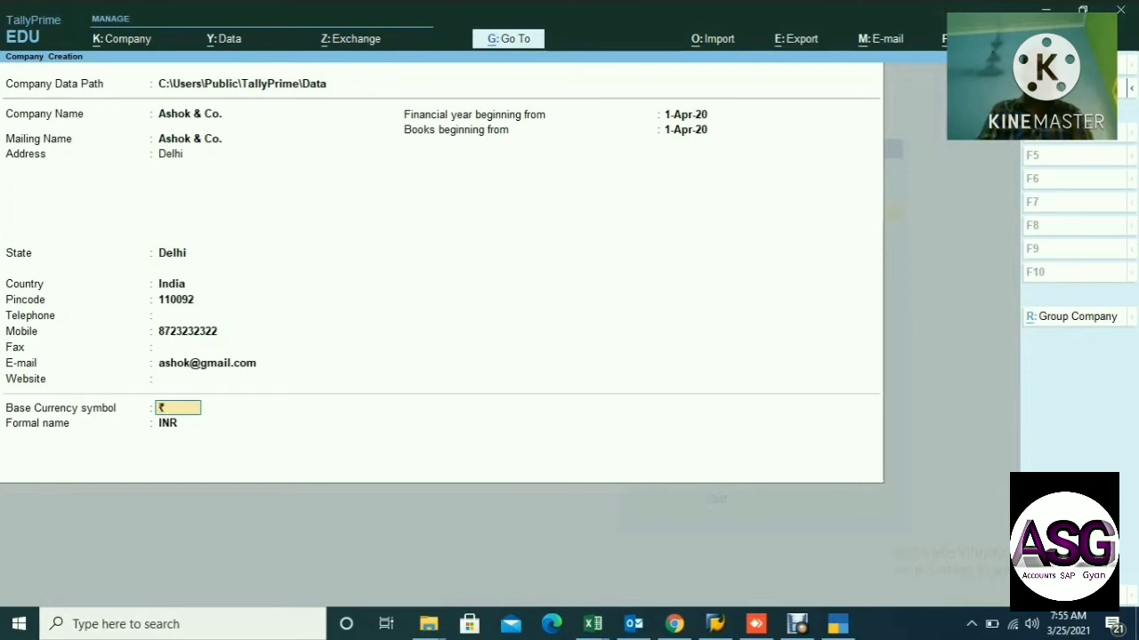
key("Return")
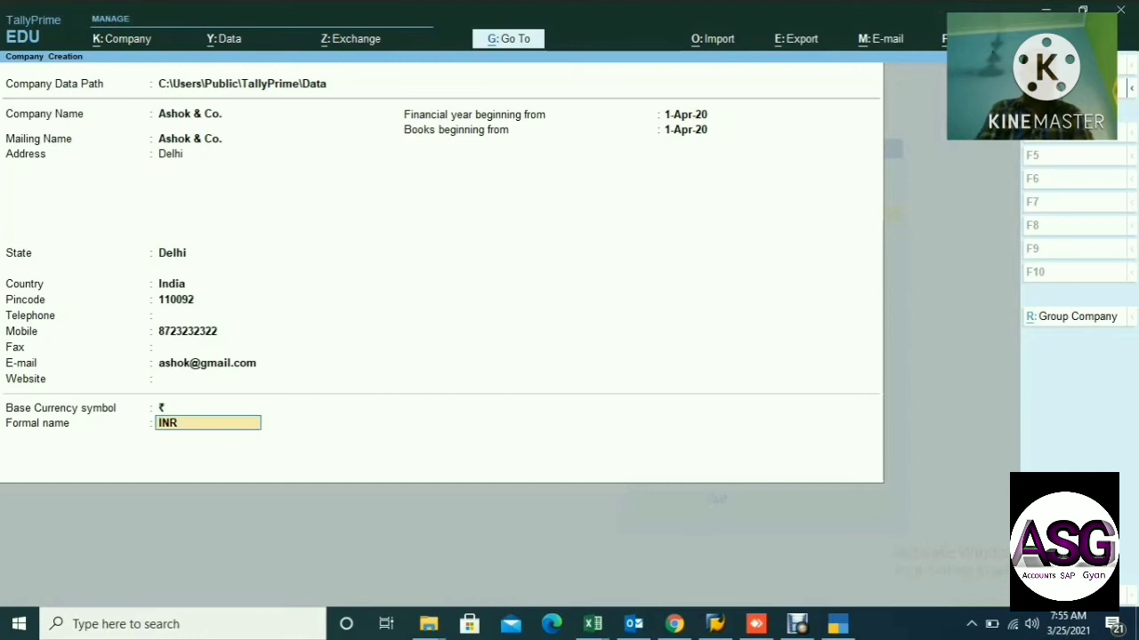
key("Return")
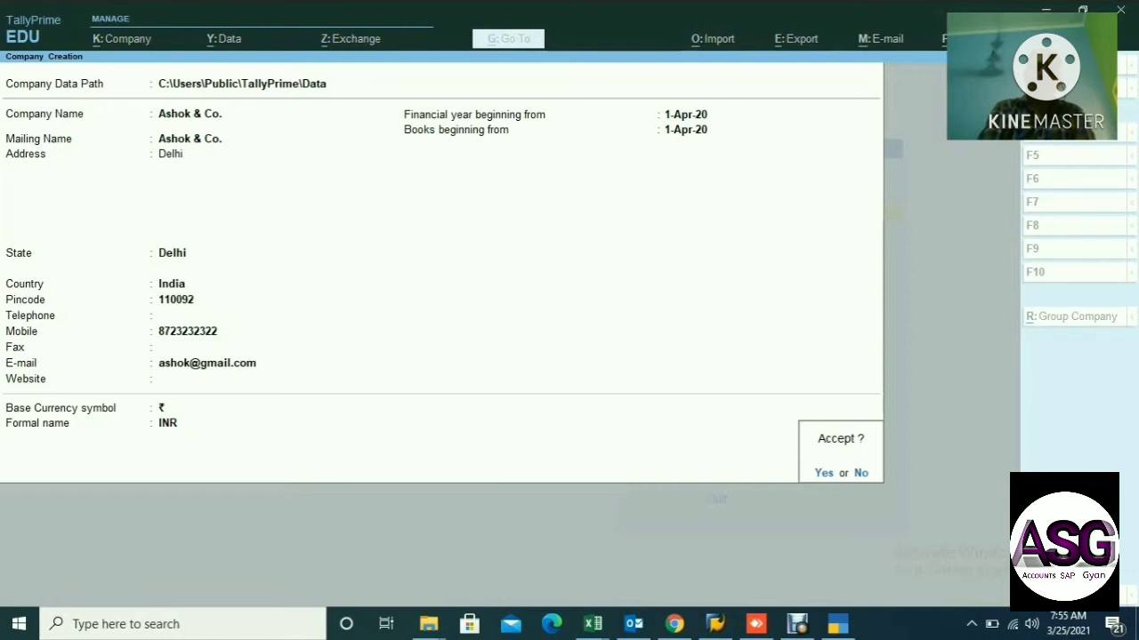
Accept the company, keeping accounts, bill-wise entry, inventory and GST enabled to reach GST Details.
key("Return")
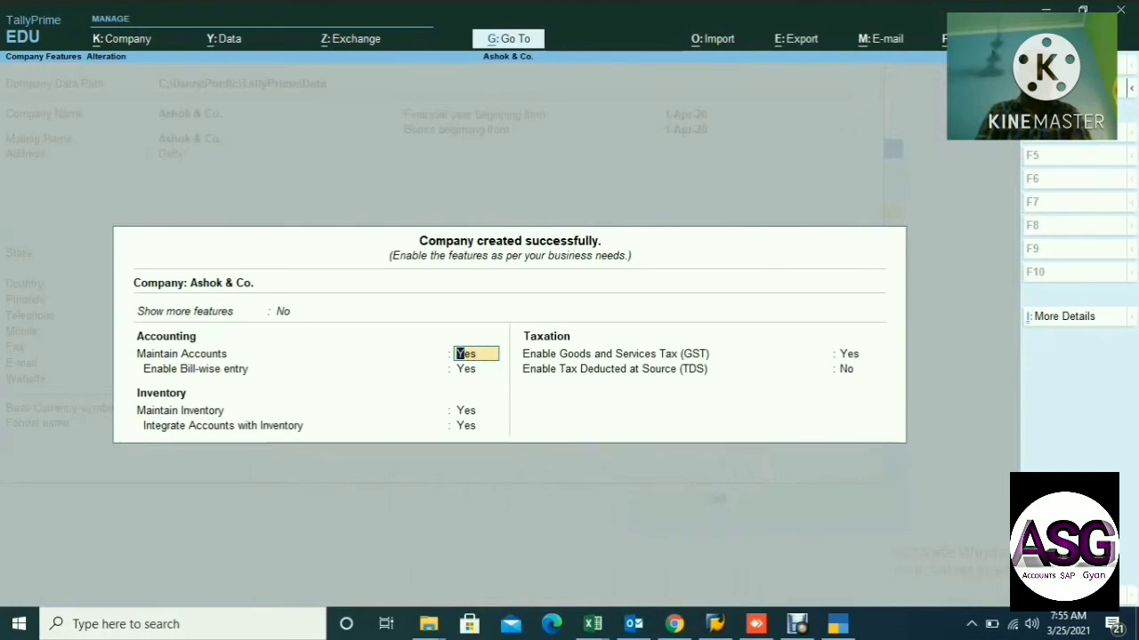
key("Return")
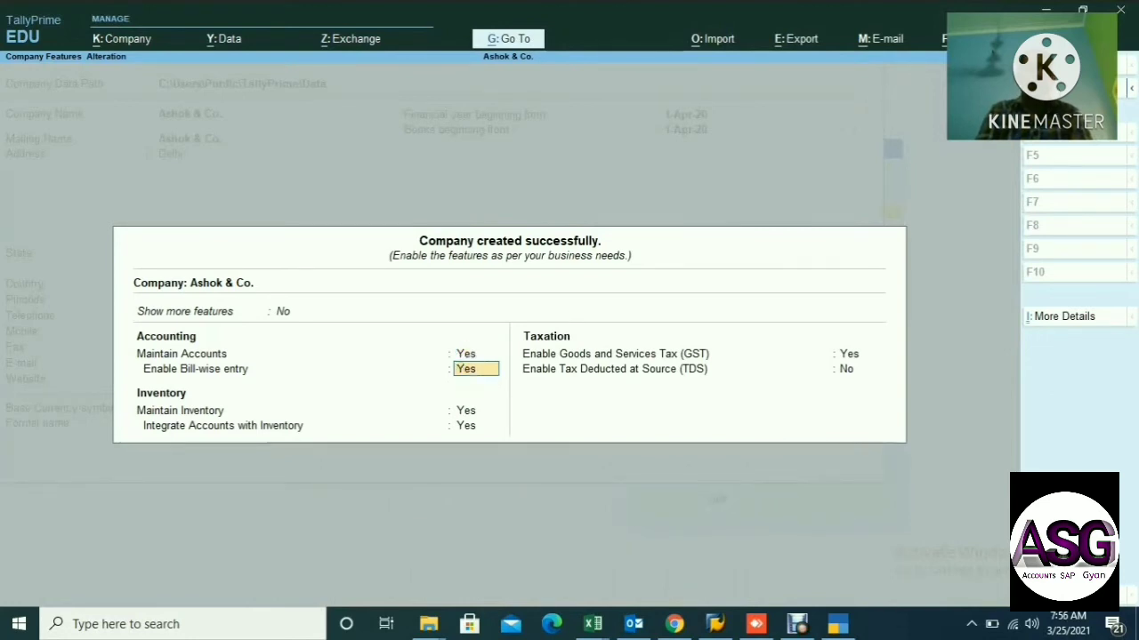
key("Return")
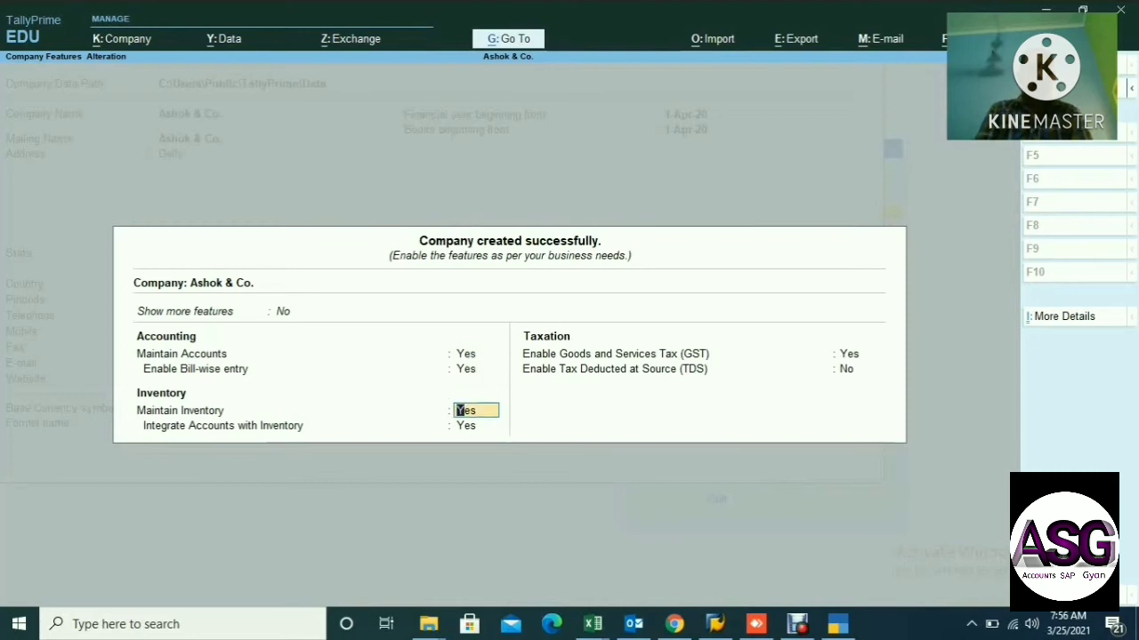
key("Return")
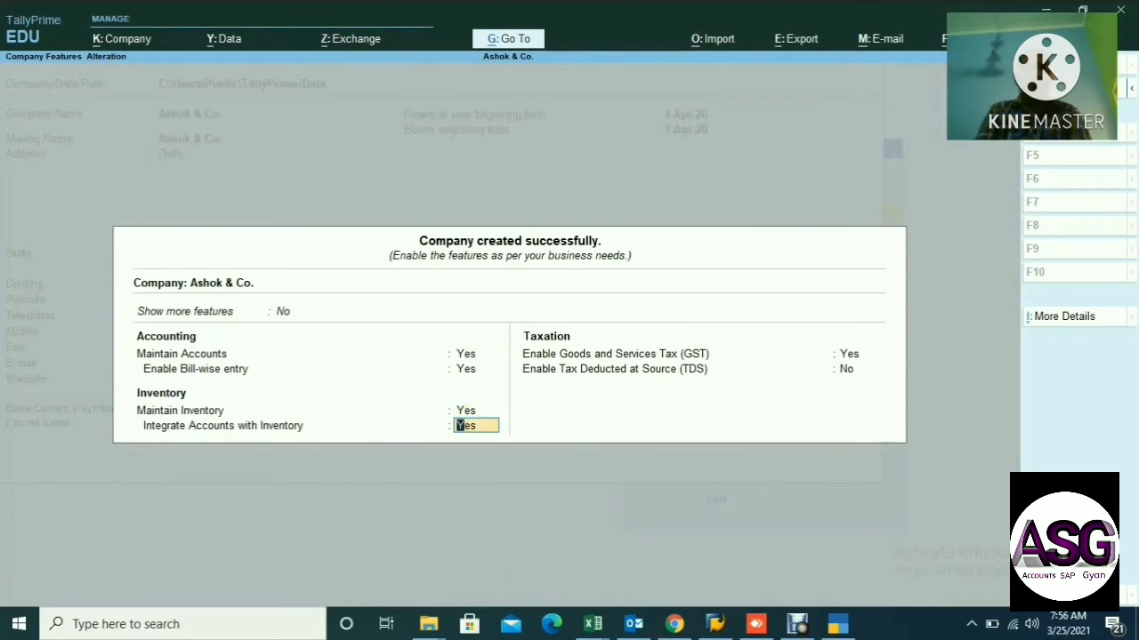
key("Return")
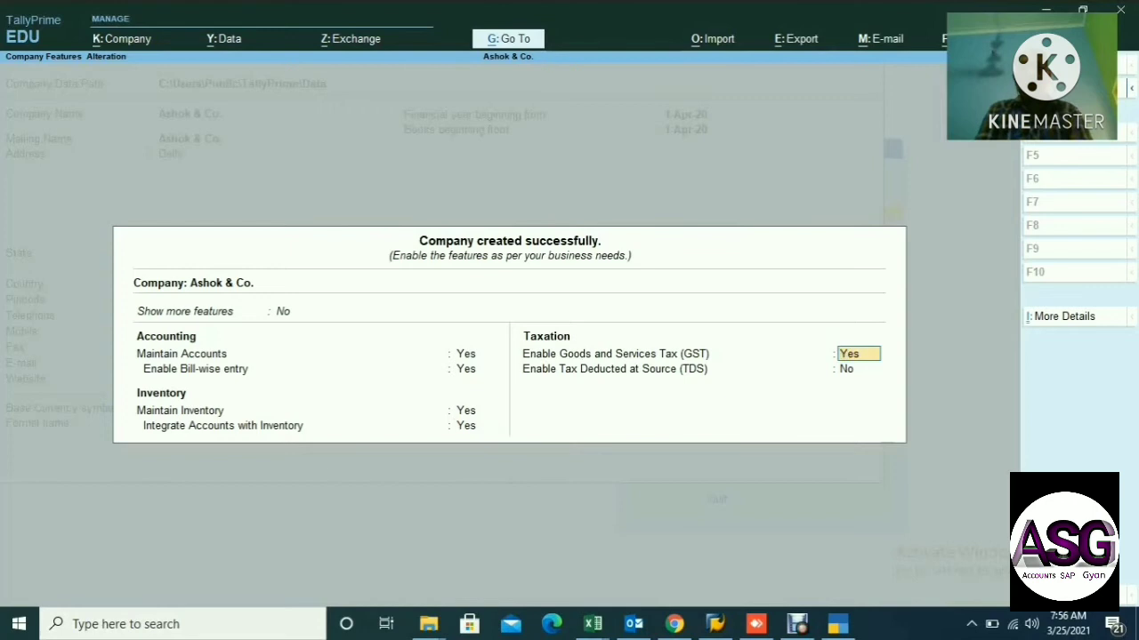
key("Return")
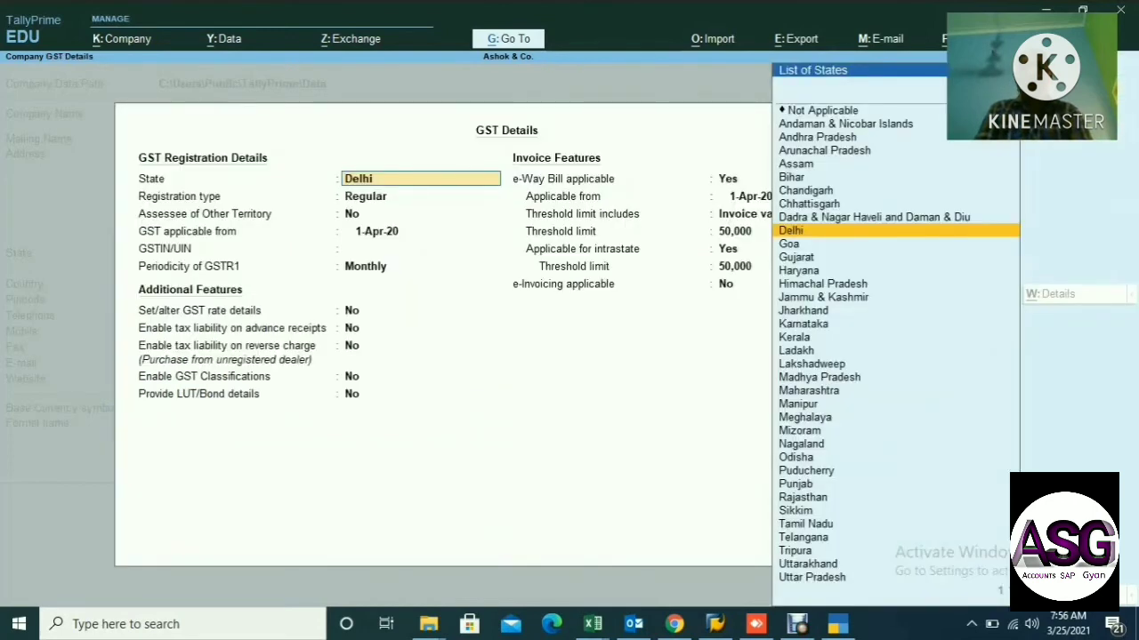
Set GST state Delhi, Regular registration, blank GSTIN and Monthly GSTR1 periodicity.
key("Return")
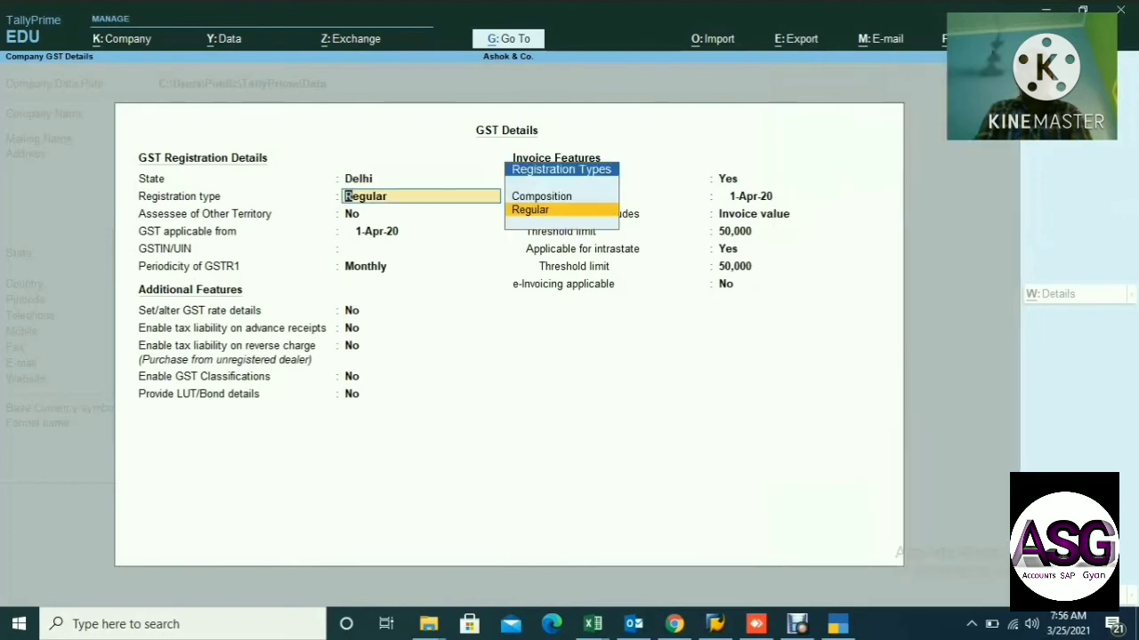
key("Return")
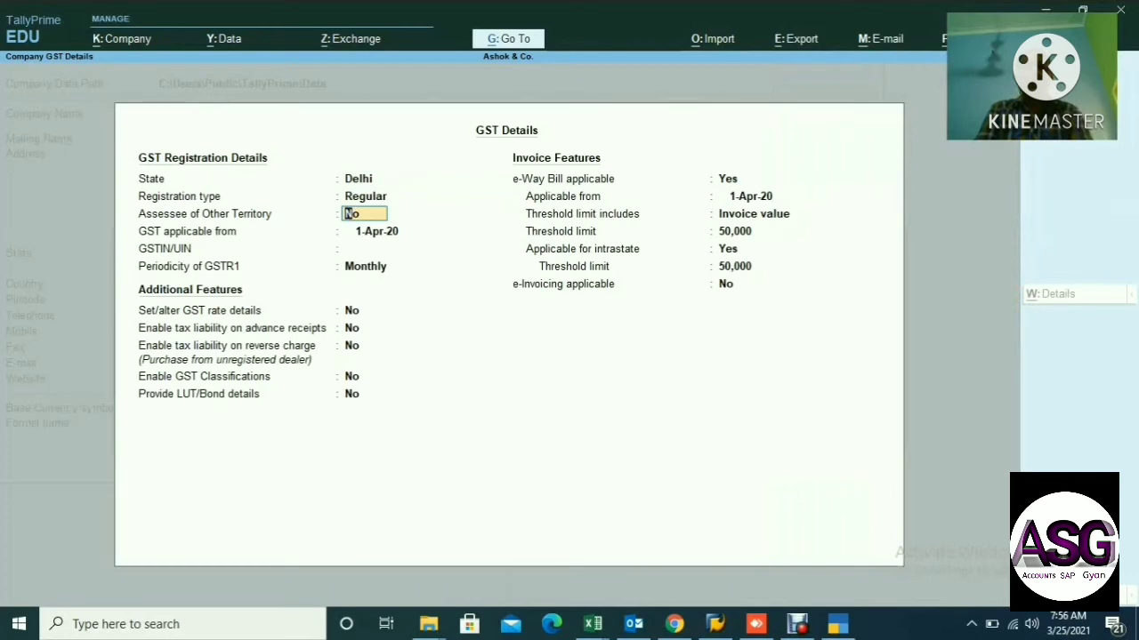
key("Return")
key("Return")
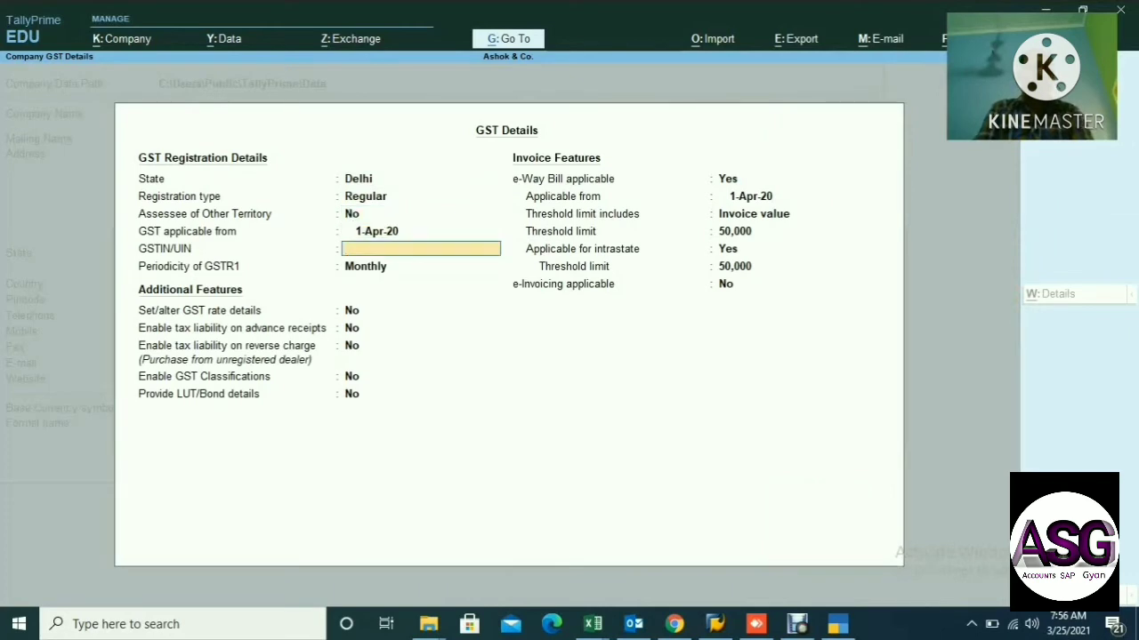
key("Return")
key("Return")
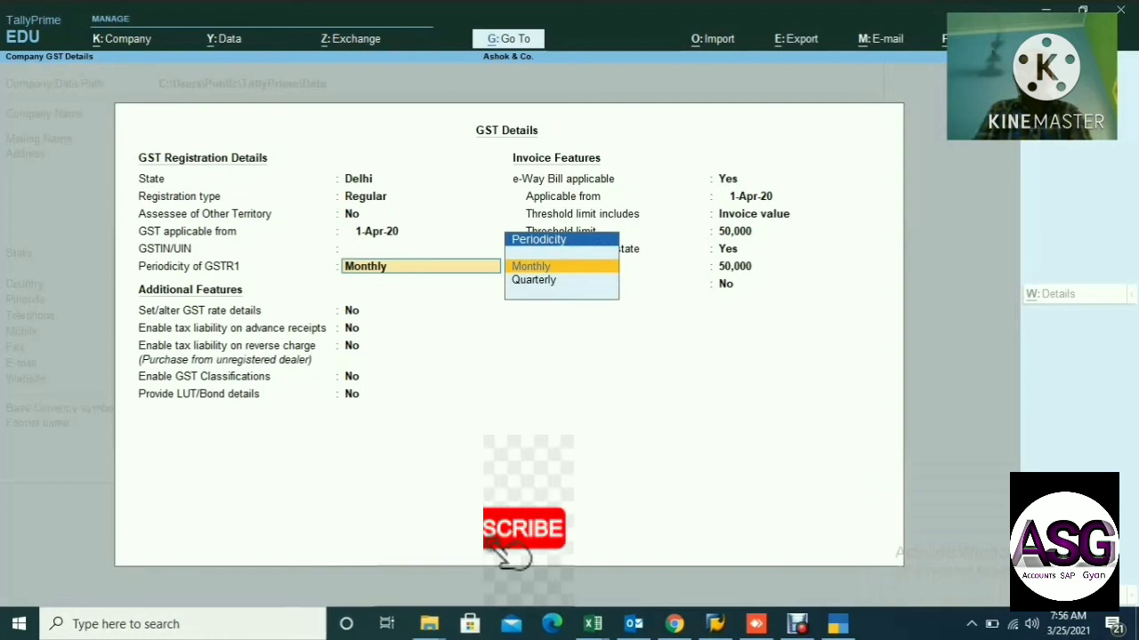
key("Return")
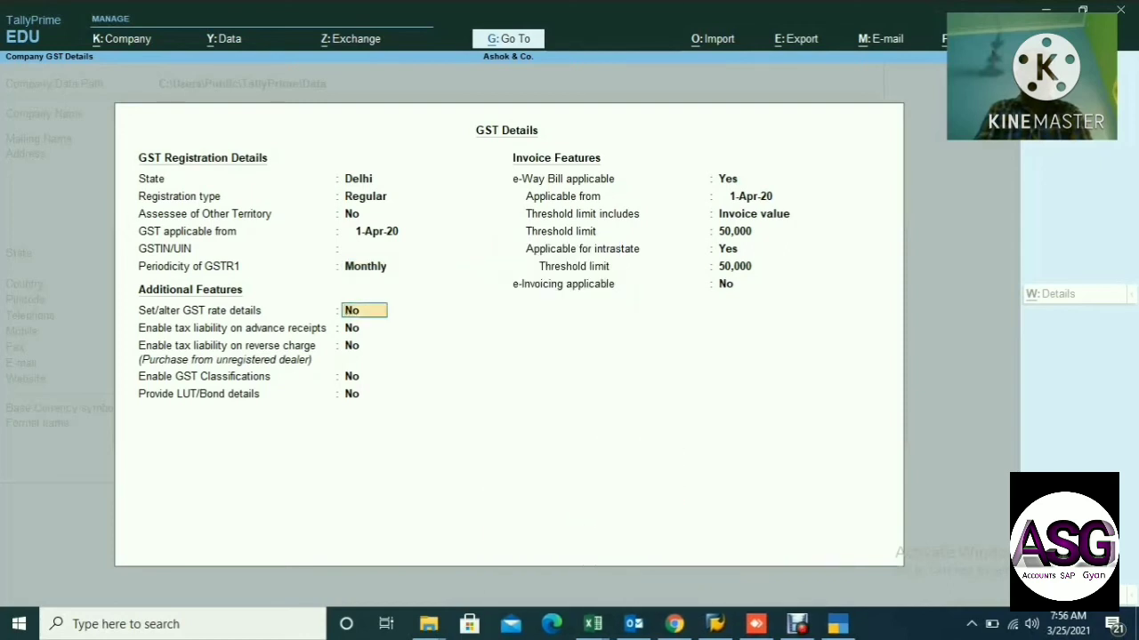
key("Return")
key("Return")
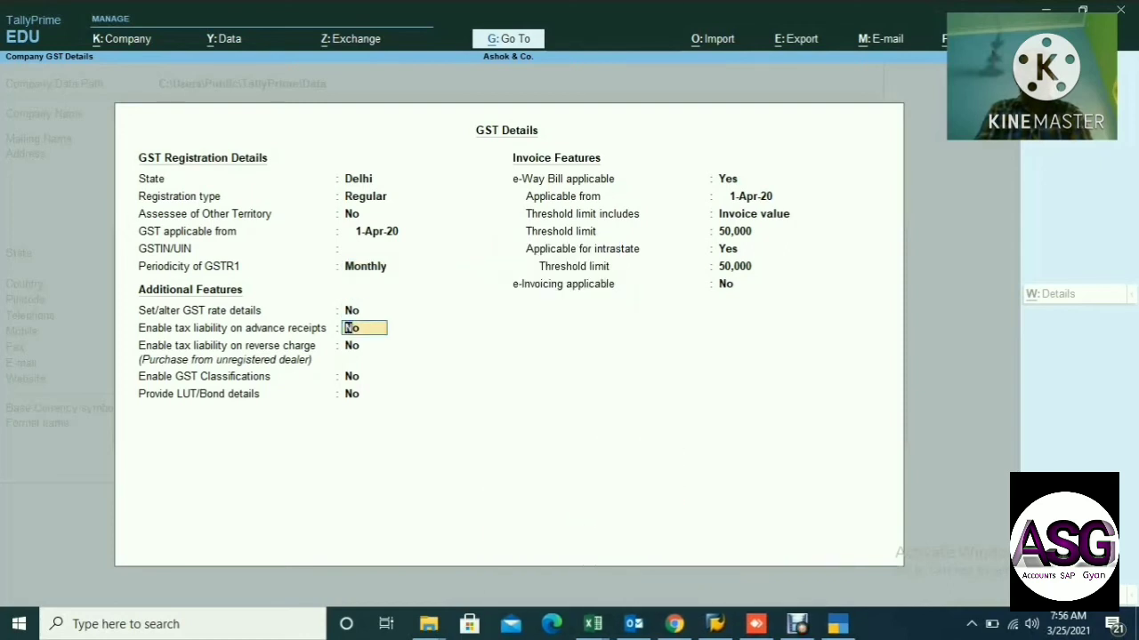
key("Return")
key("Return")
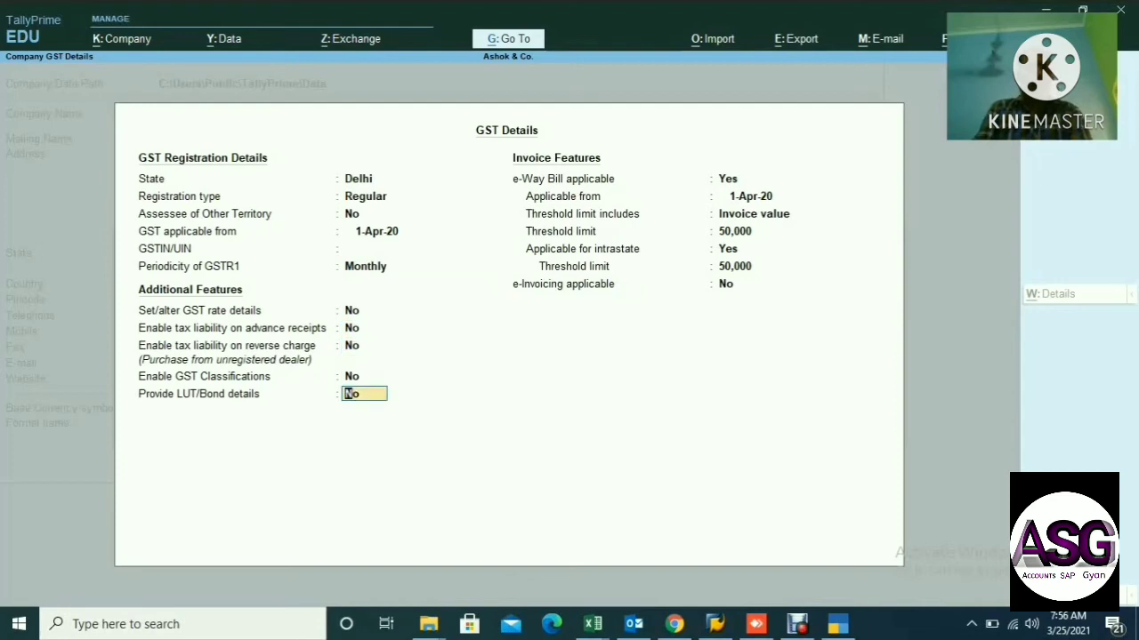
Keep e-Way Bill from 1-Apr-20 with 50,000 invoice-value thresholds, including intrastate, and e-Invoicing off.
key("Return")
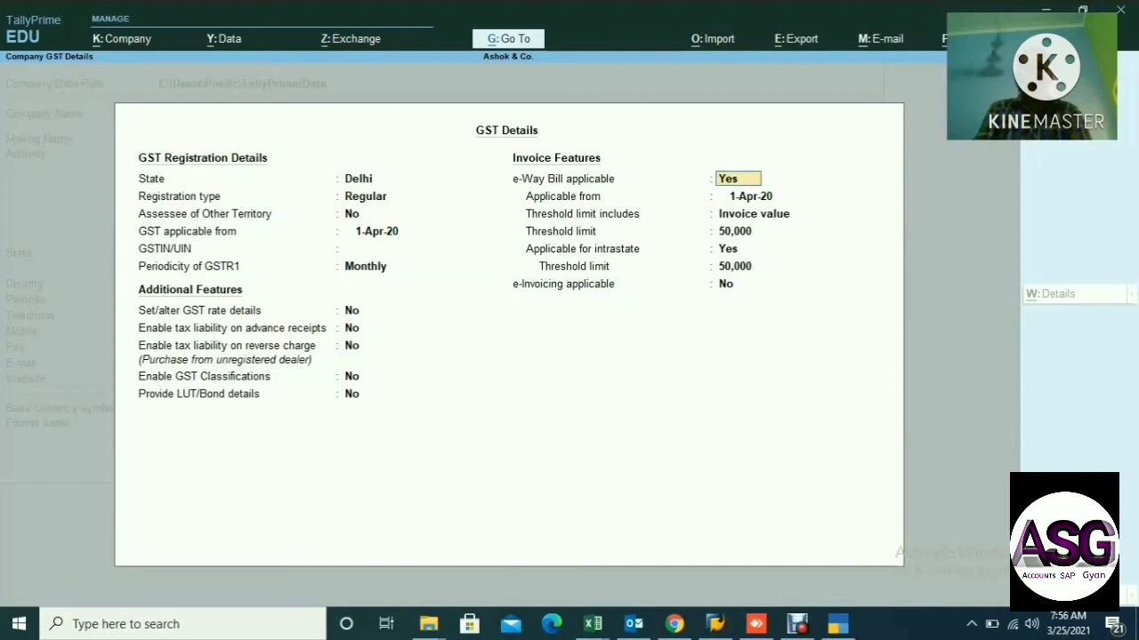
key("Return")
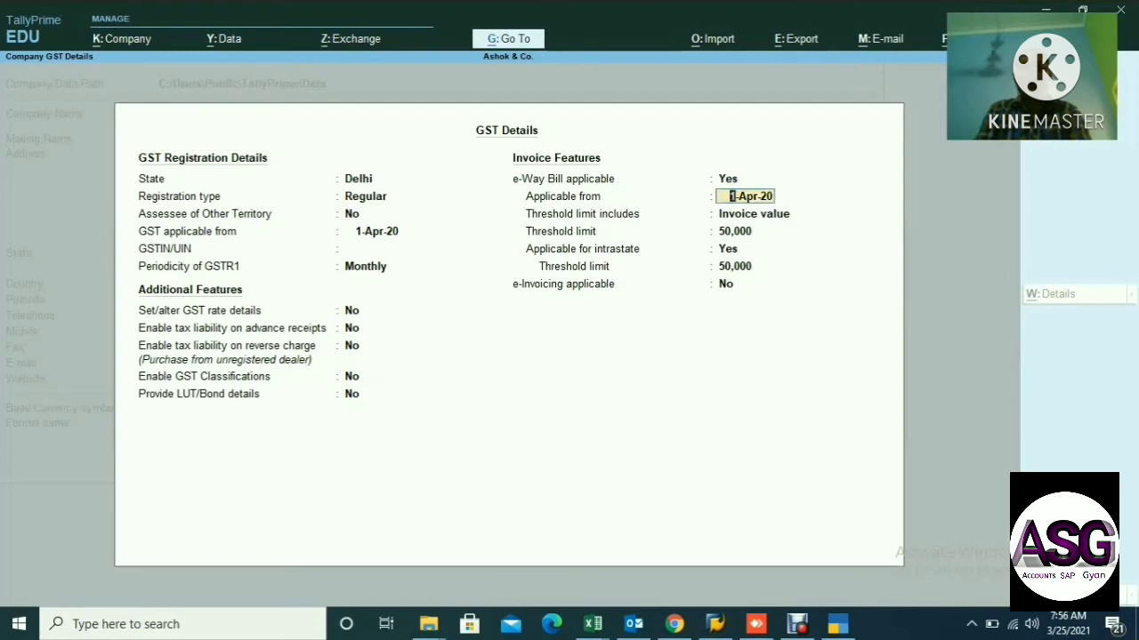
key("Return")
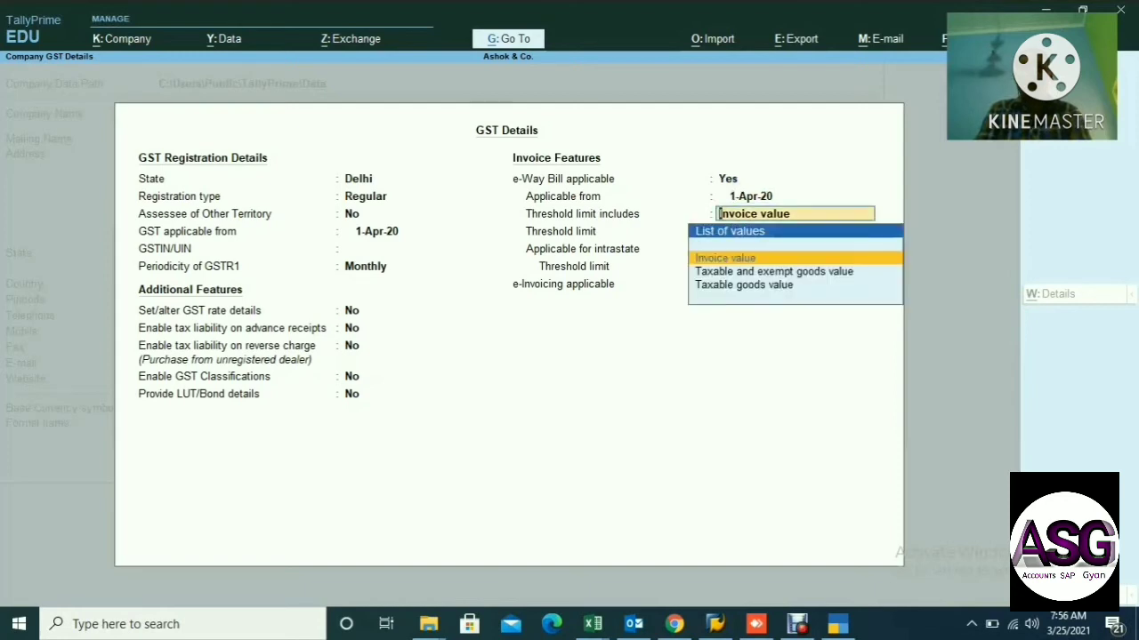
key("Return")
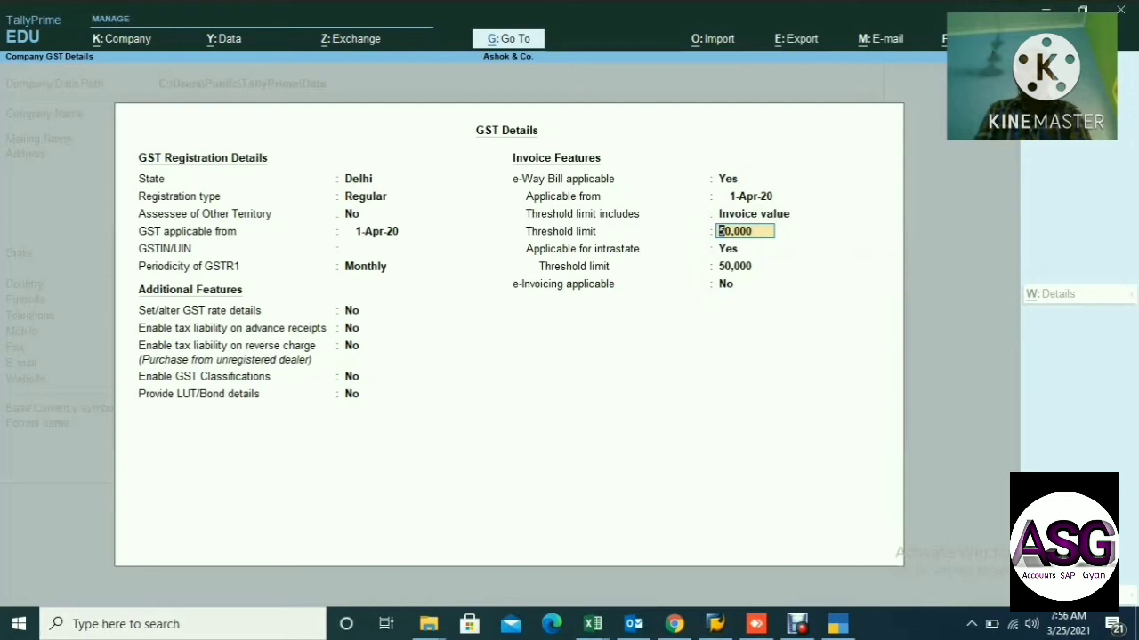
key("Return")
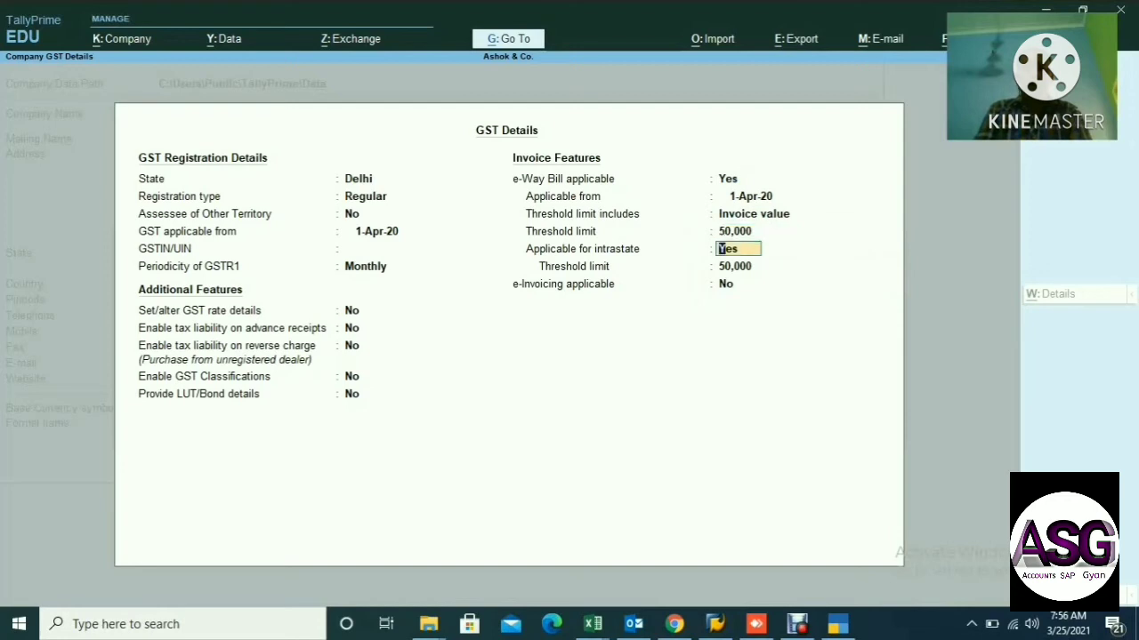
key("Return")
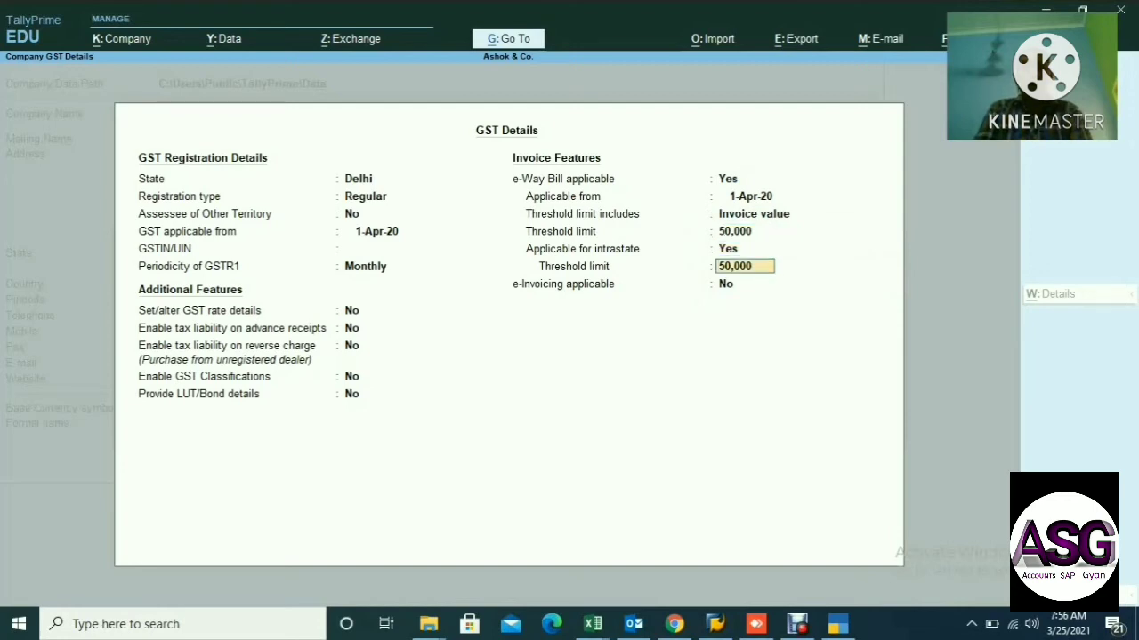
key("Return")
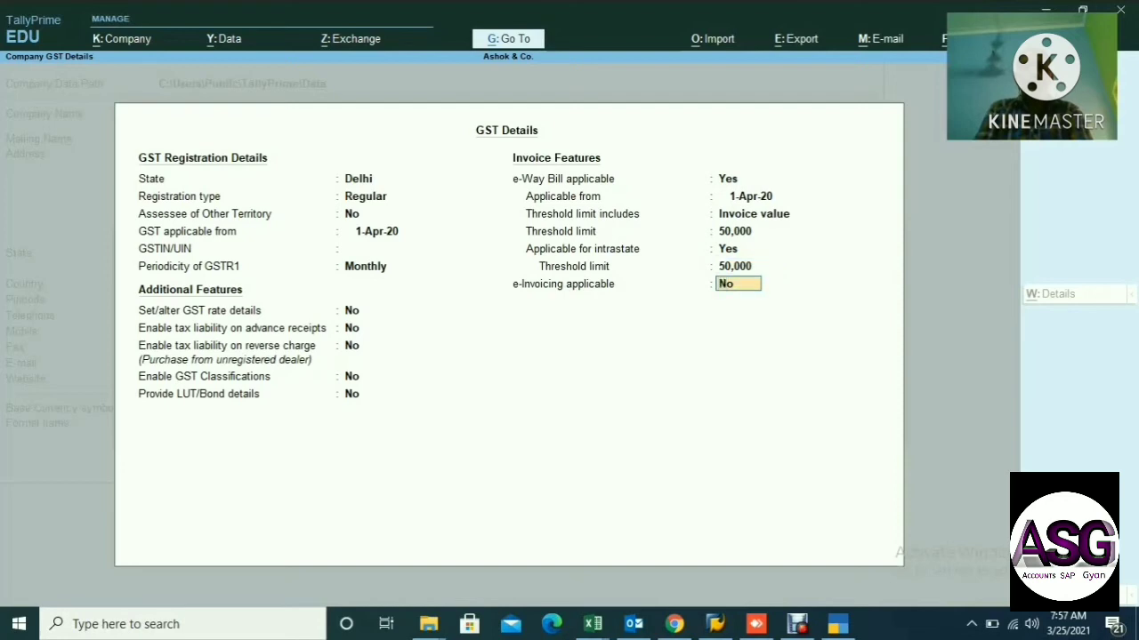
key("Return")
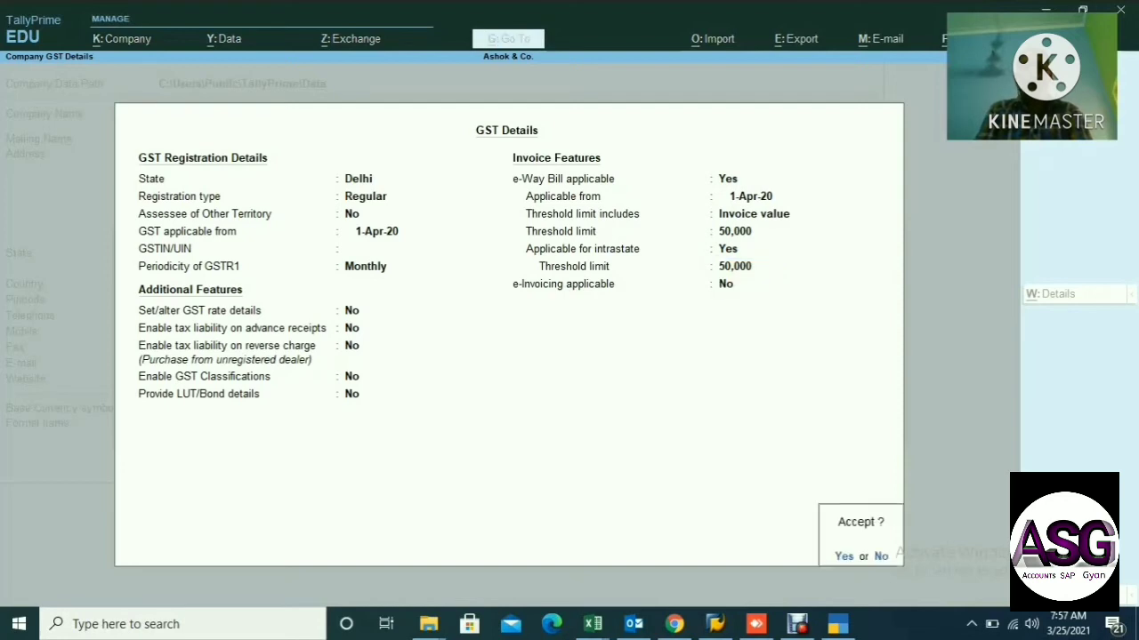
Accept the GST details, then quit the features screen back to the Gateway of Tally.
key("Return")
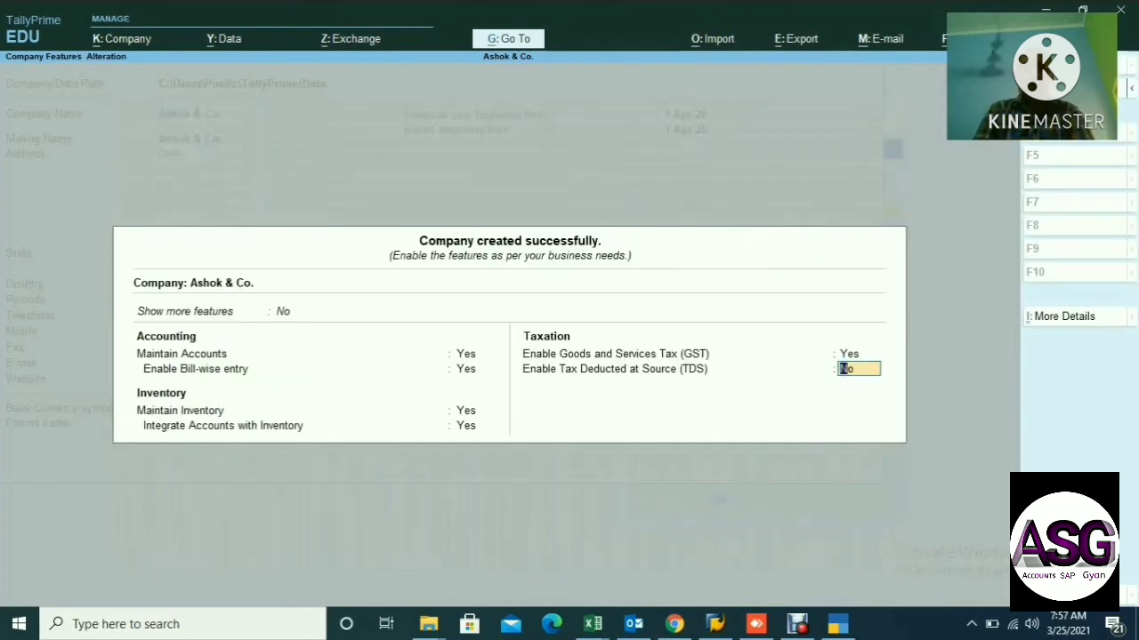
key("BackSpace")
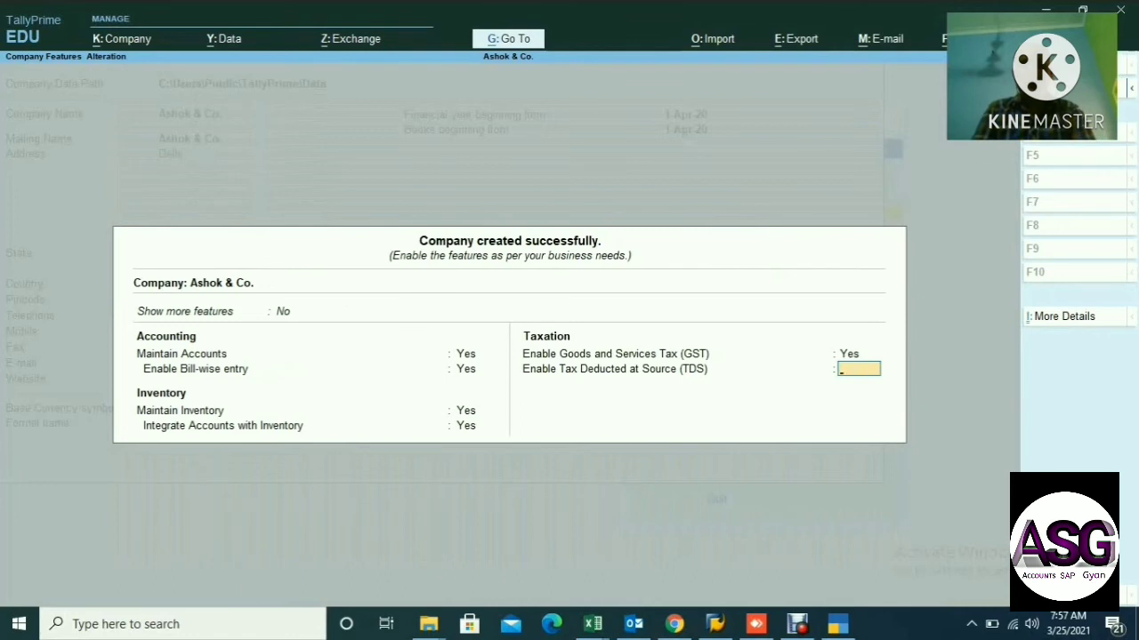
key("Escape")
key("Return")
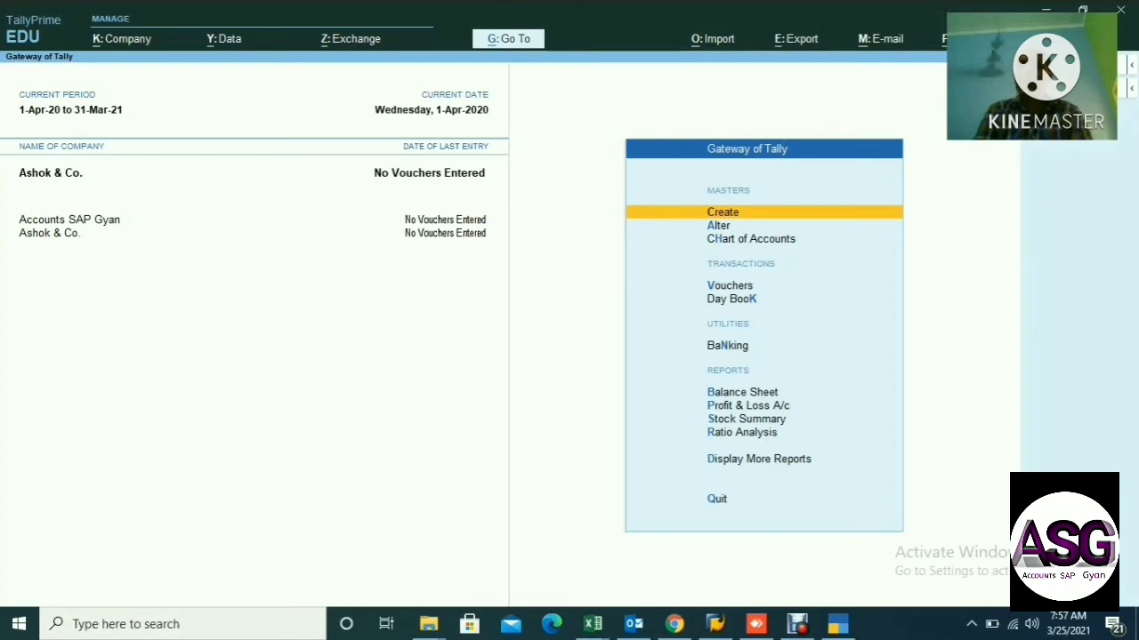
From Change Company, choose Alter Company and select Ashok & Co. for alteration.
key("F3")
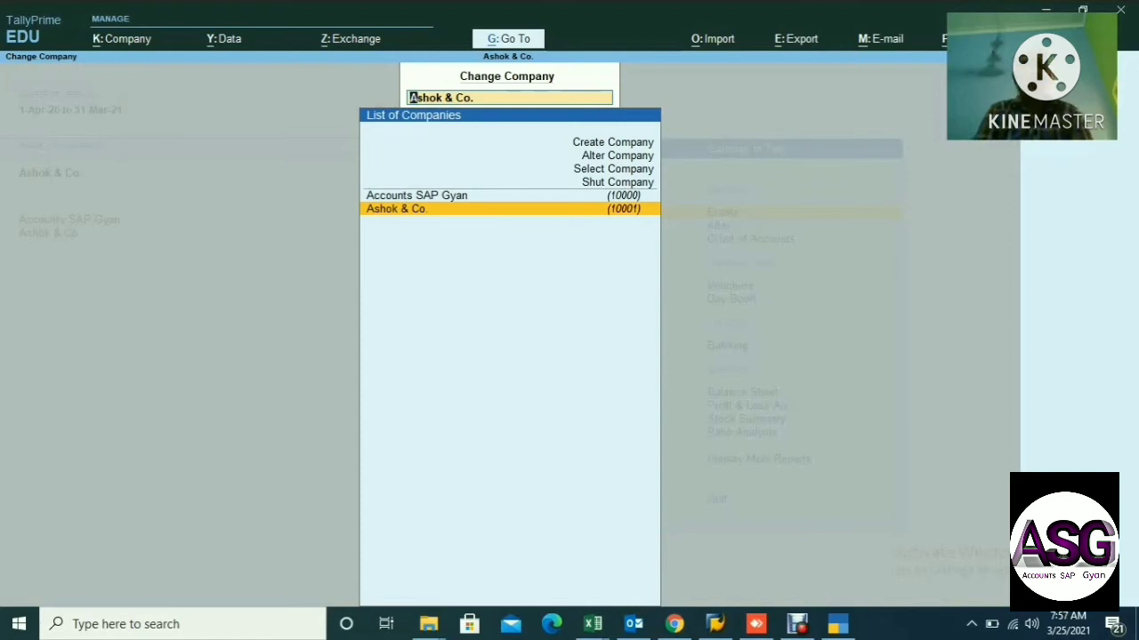
key("Up")
key("Up")
key("Up")
key("Up")
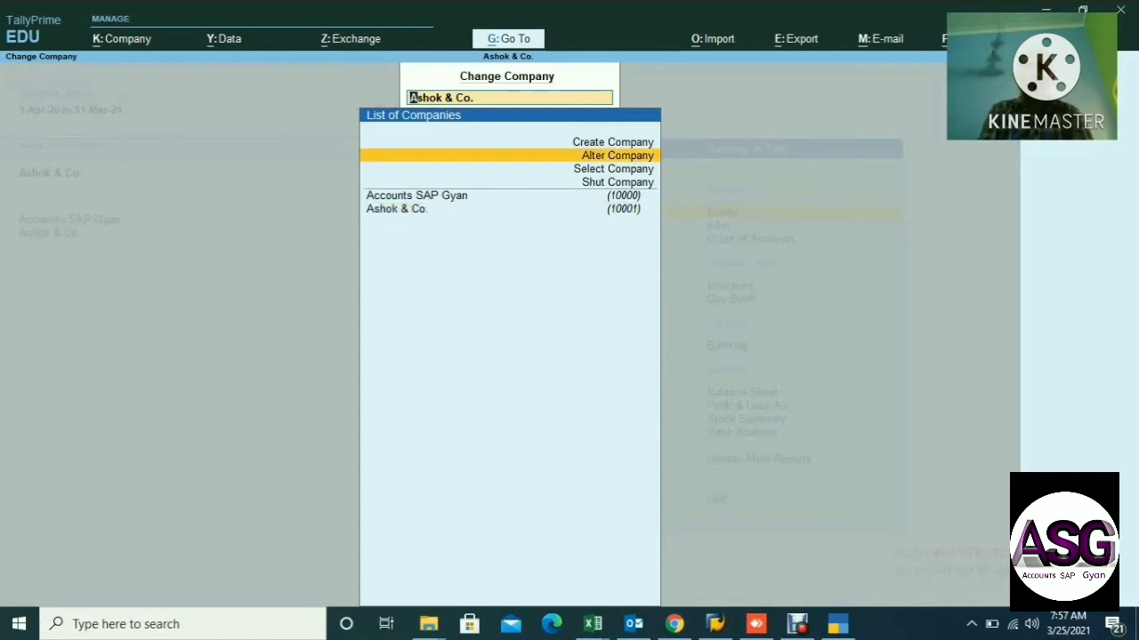
key("Return")
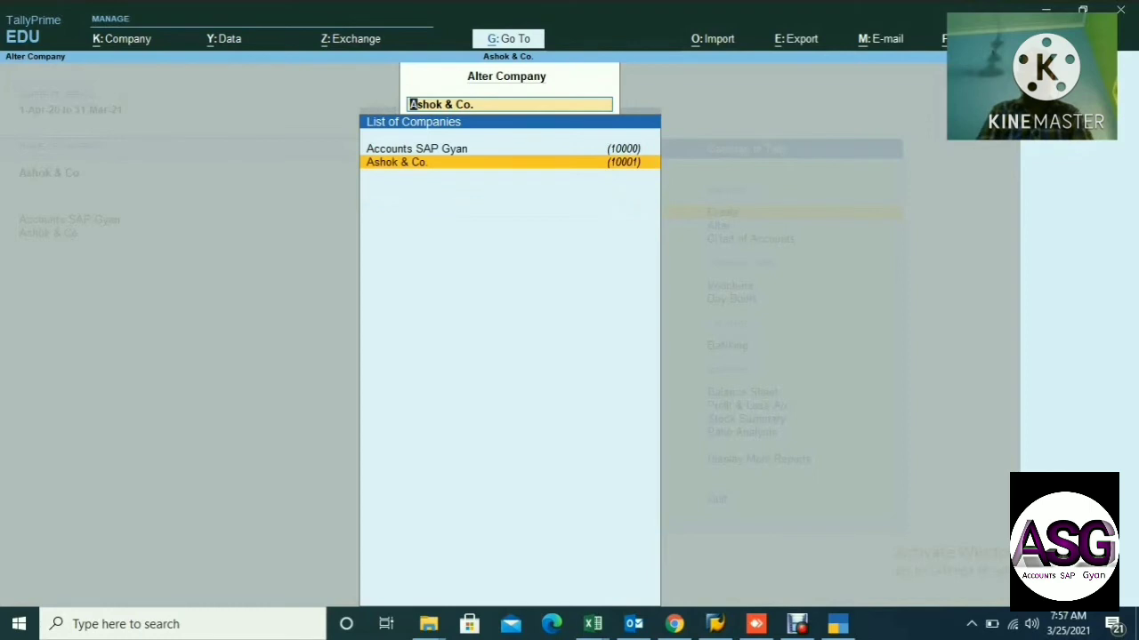
key("Return")
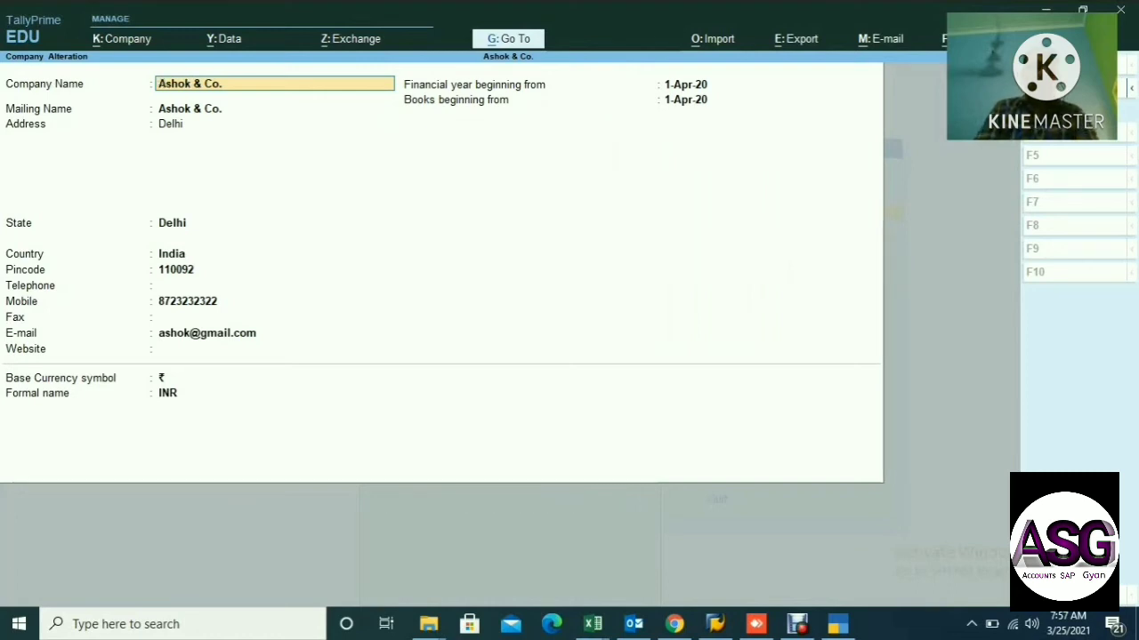
Rename 'Ashok & Co.' to 'Ashok & Company' and accept the alteration.
left_click(208, 83)
left_click(219, 84)
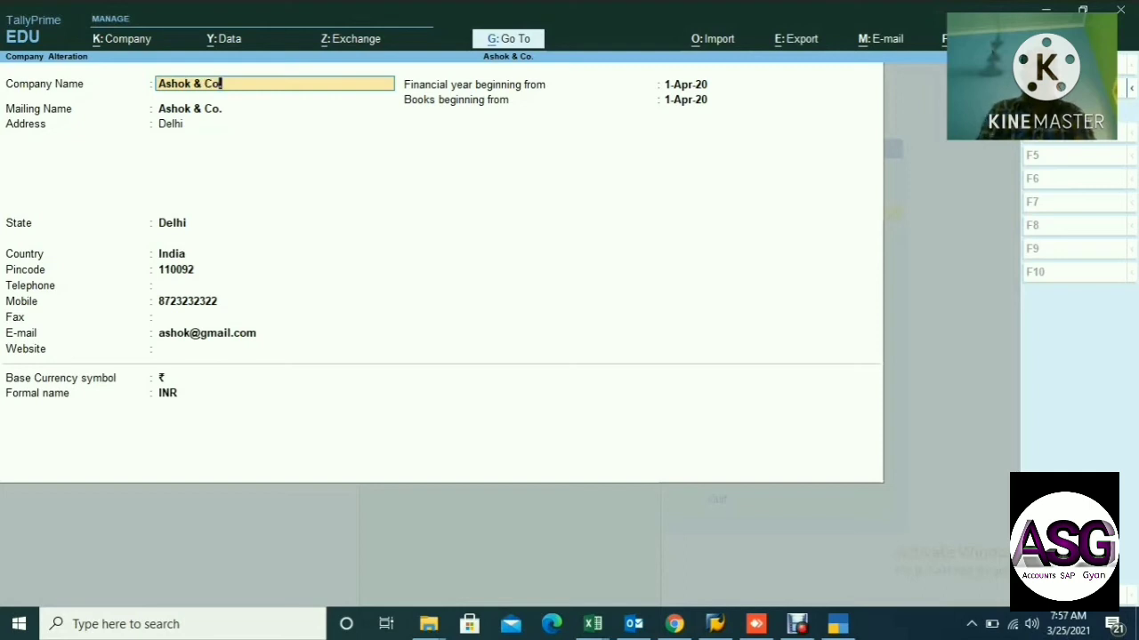
key("Delete")
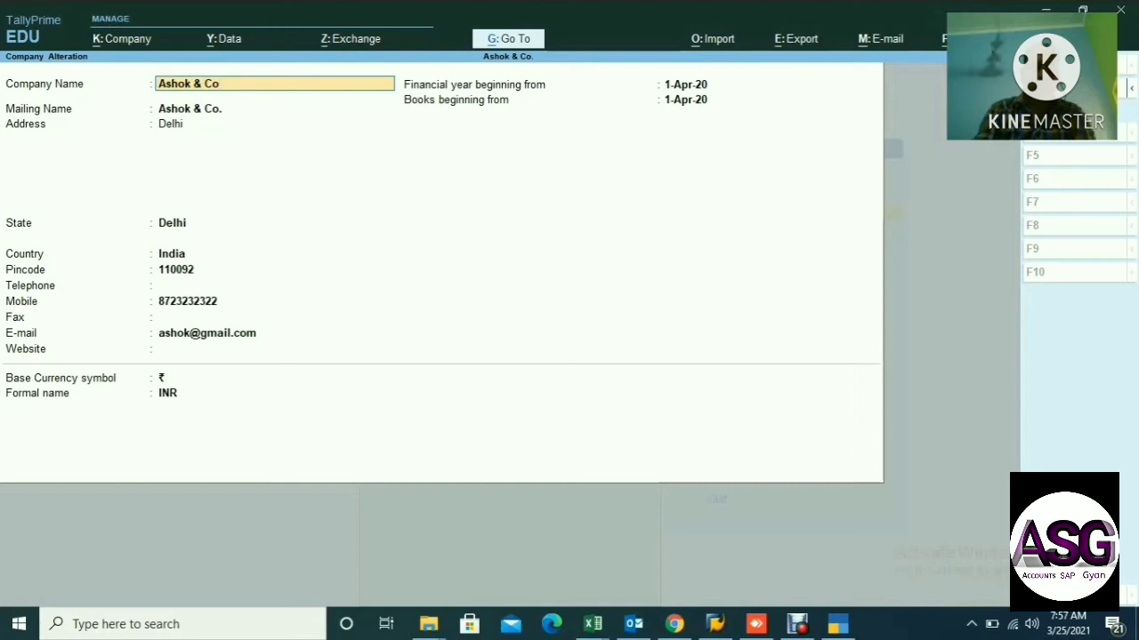
type("mp")
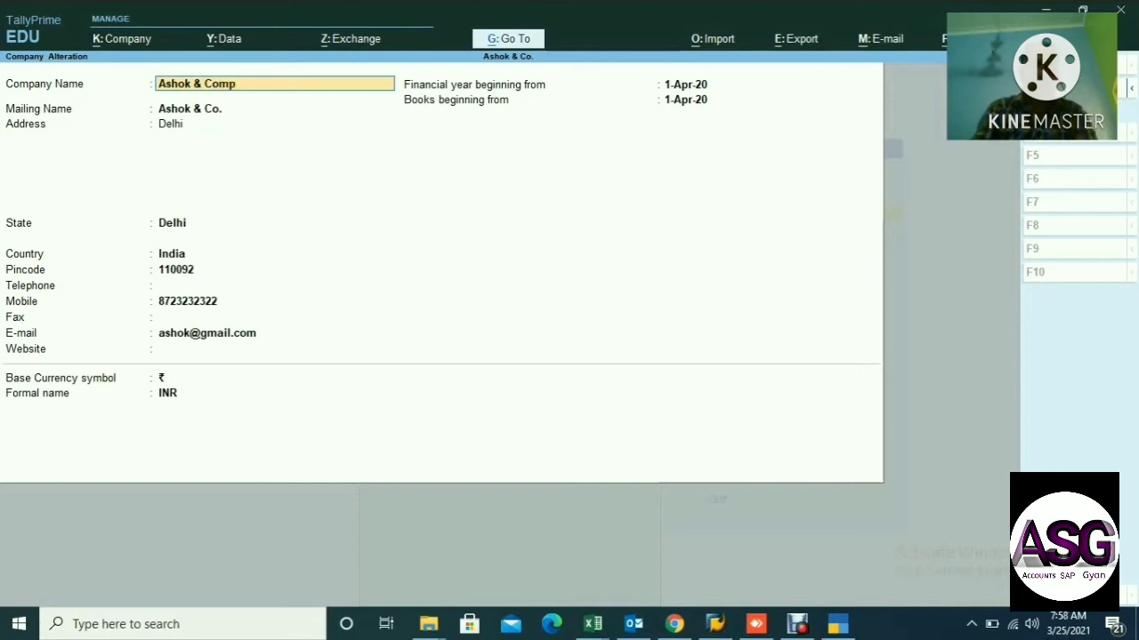
type("any")
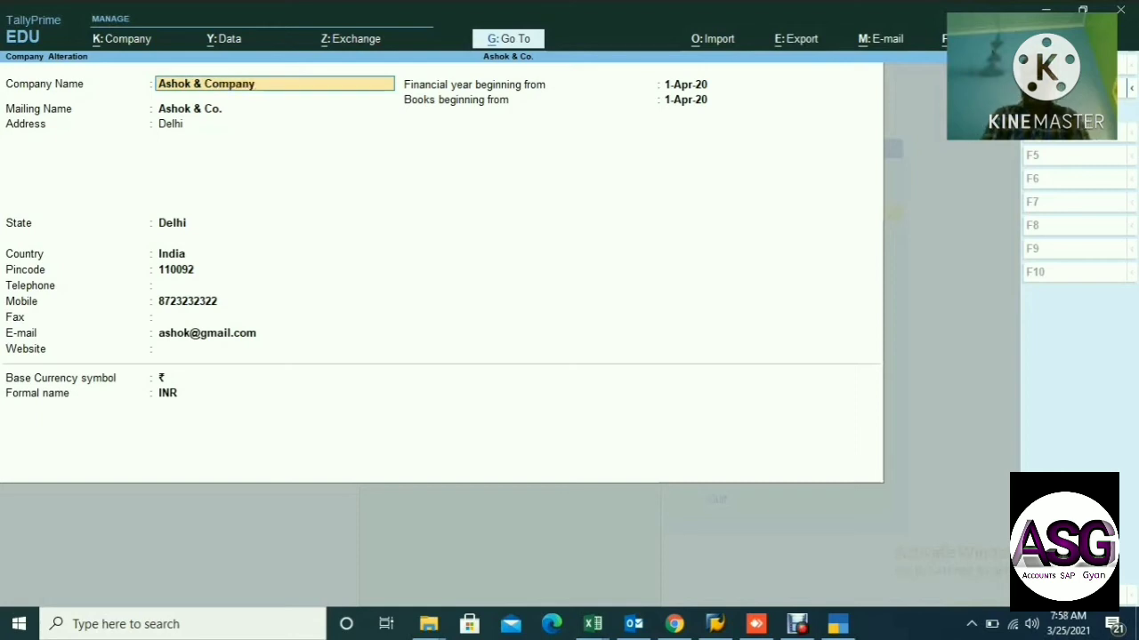
key("Return")
key("Return")
key("Return")
key("Return")
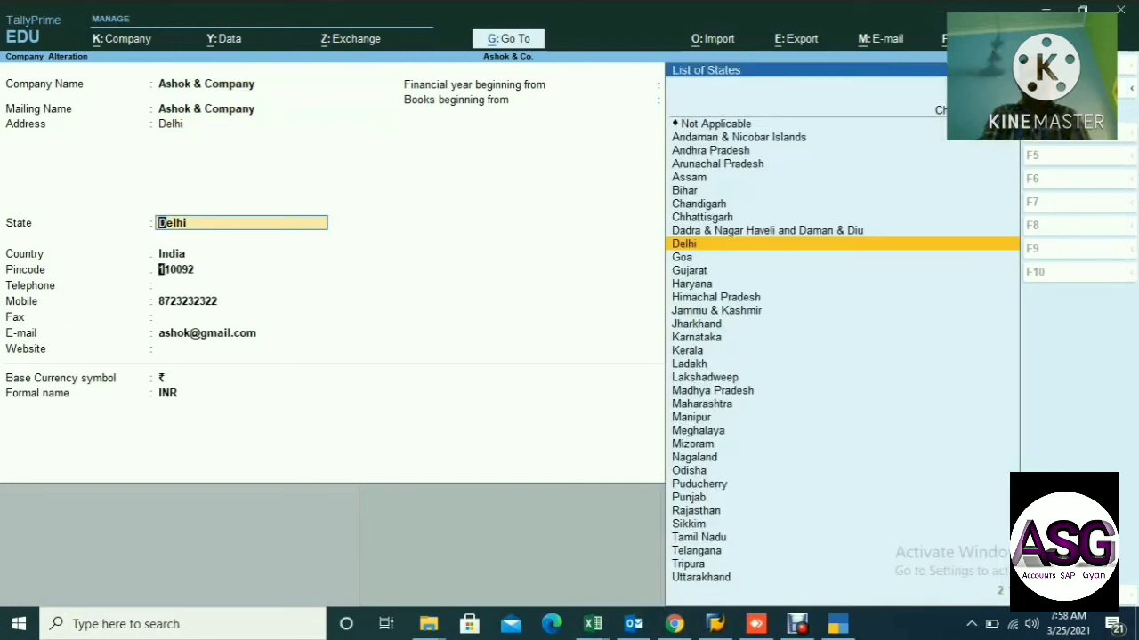
key("Return")
key("Return")
key("Return")
key("Return")
key("Return")
key("Return")
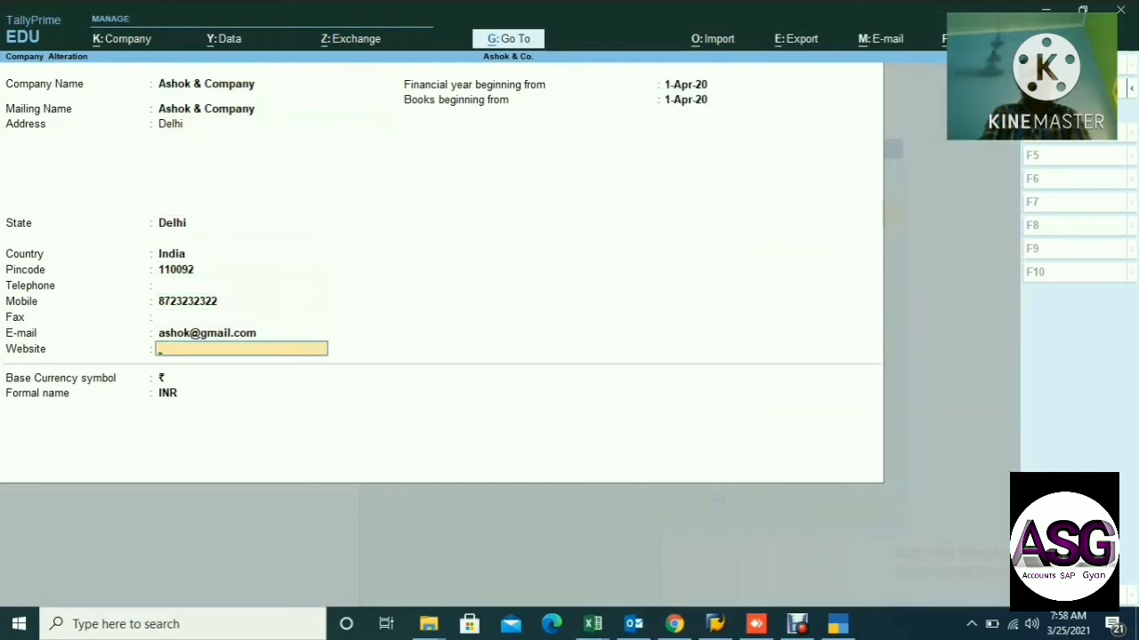
key("Return")
key("Return")
key("Return")
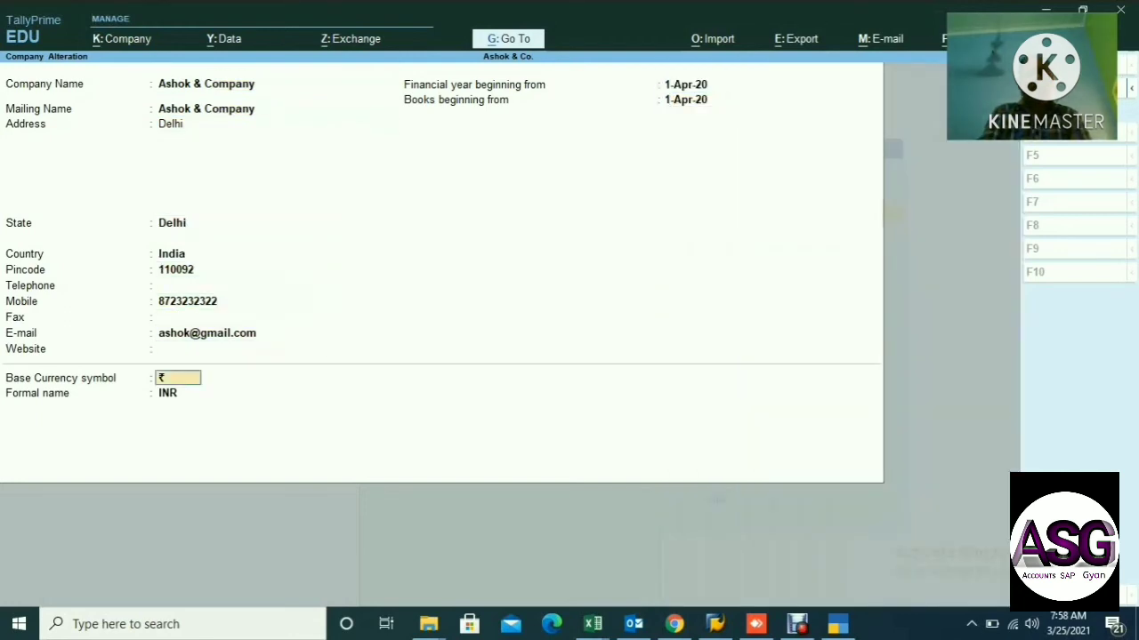
key("Return")
key("Return")
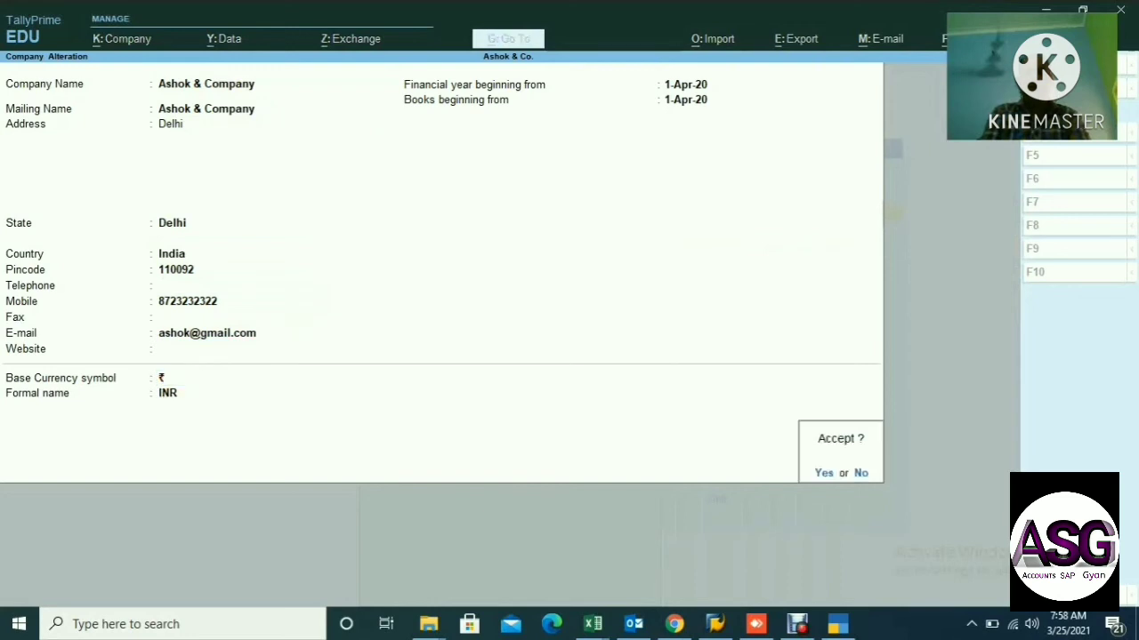
key("Return")
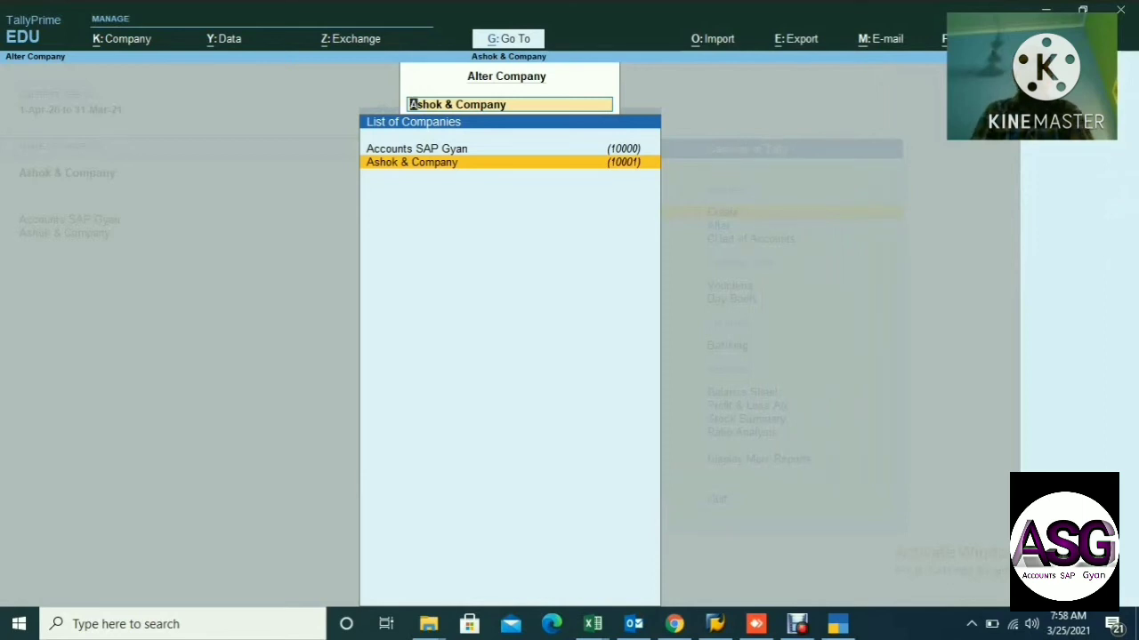
Leave Alter Company and load Ashok & Company via Select Company in Change Company.
key("BackSpace")
key("Escape")
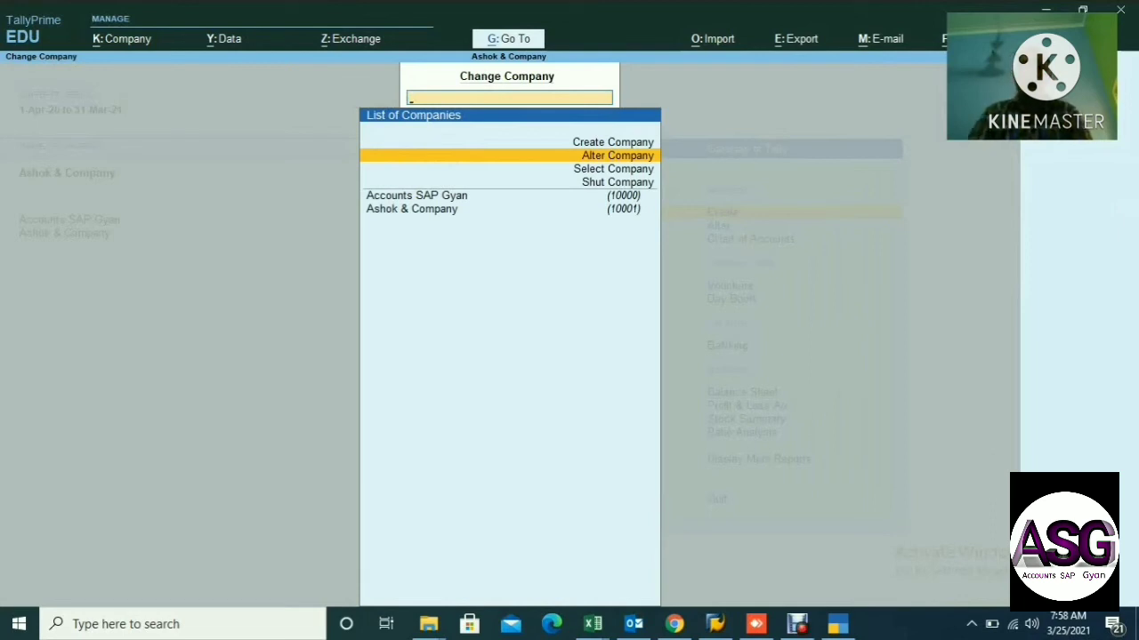
key("Down")
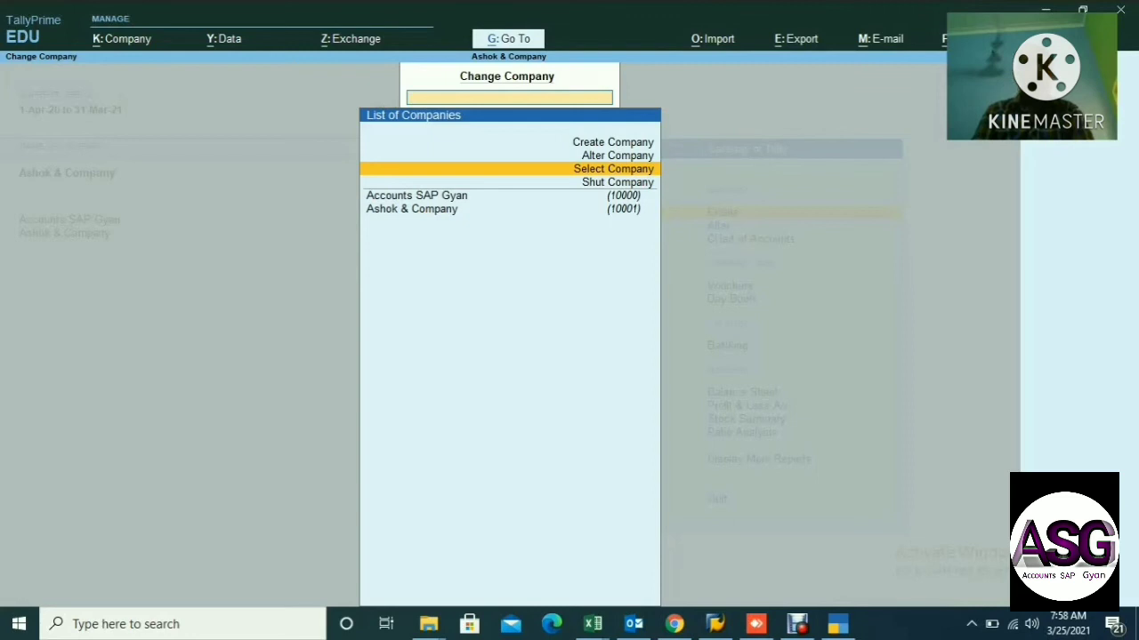
key("Return")
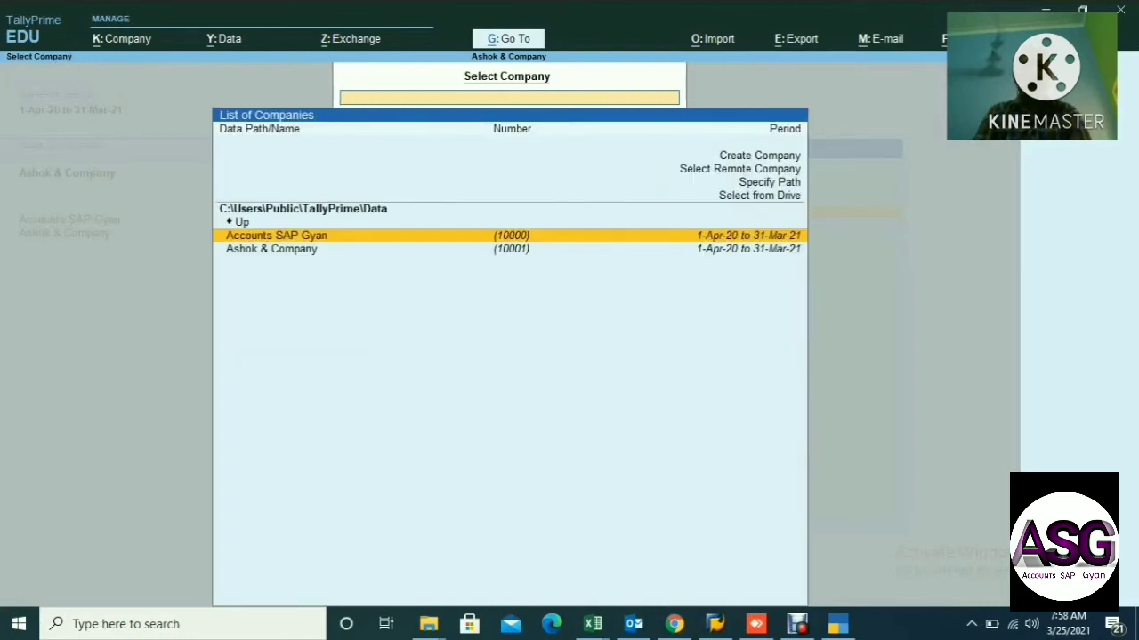
key("Down")
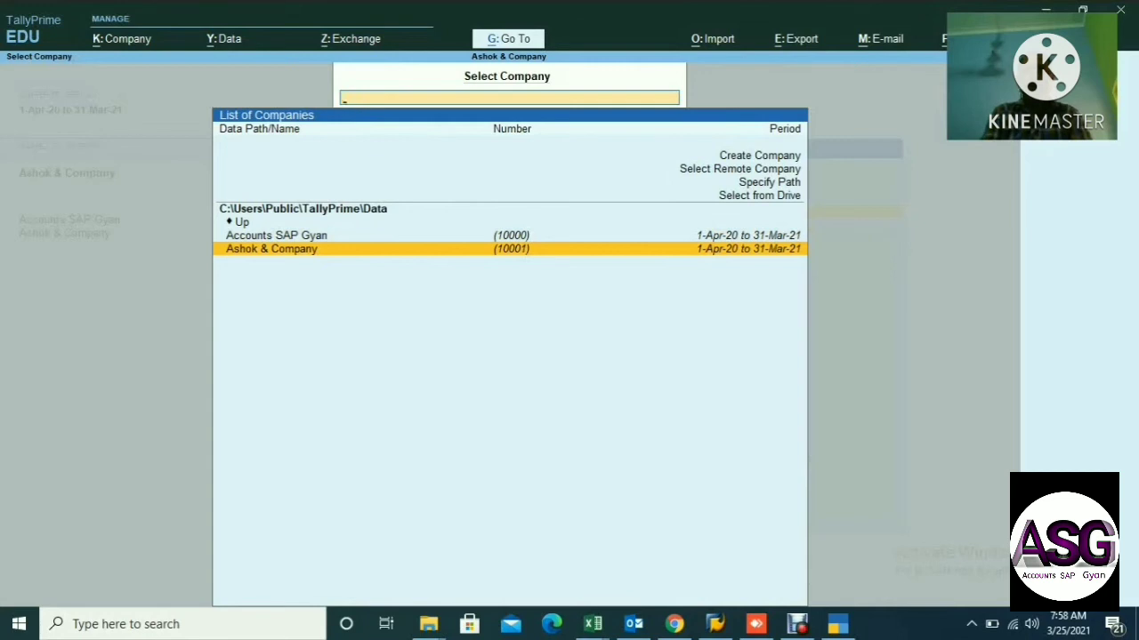
key("Return")
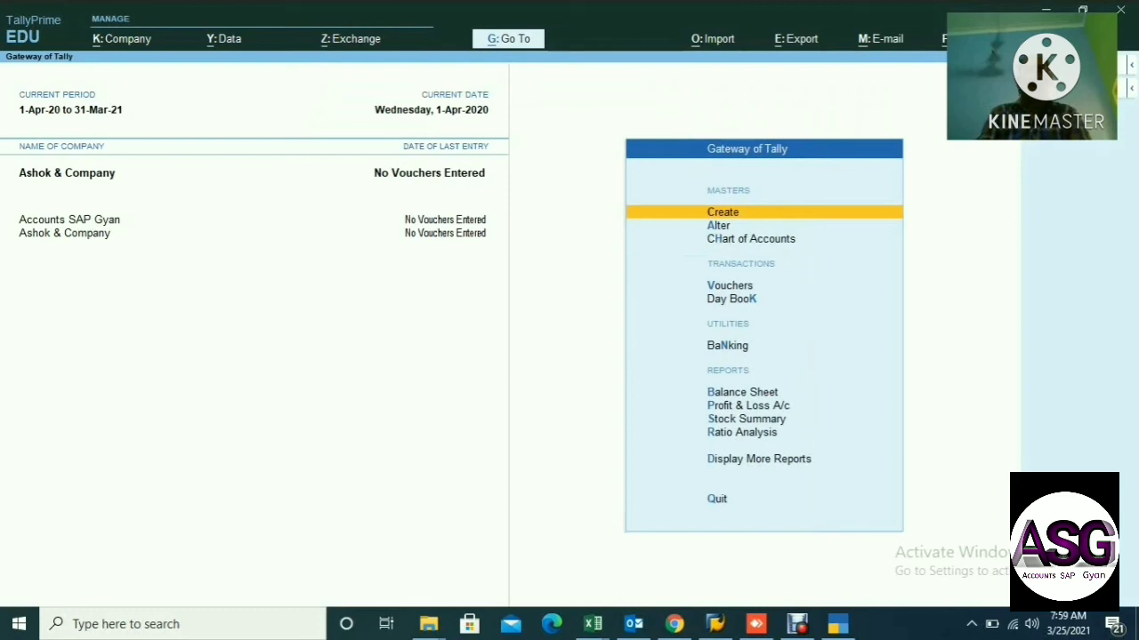
Shut Ashok & Company from Change Company's Shut Company list and confirm the shutdown.
key("F3")
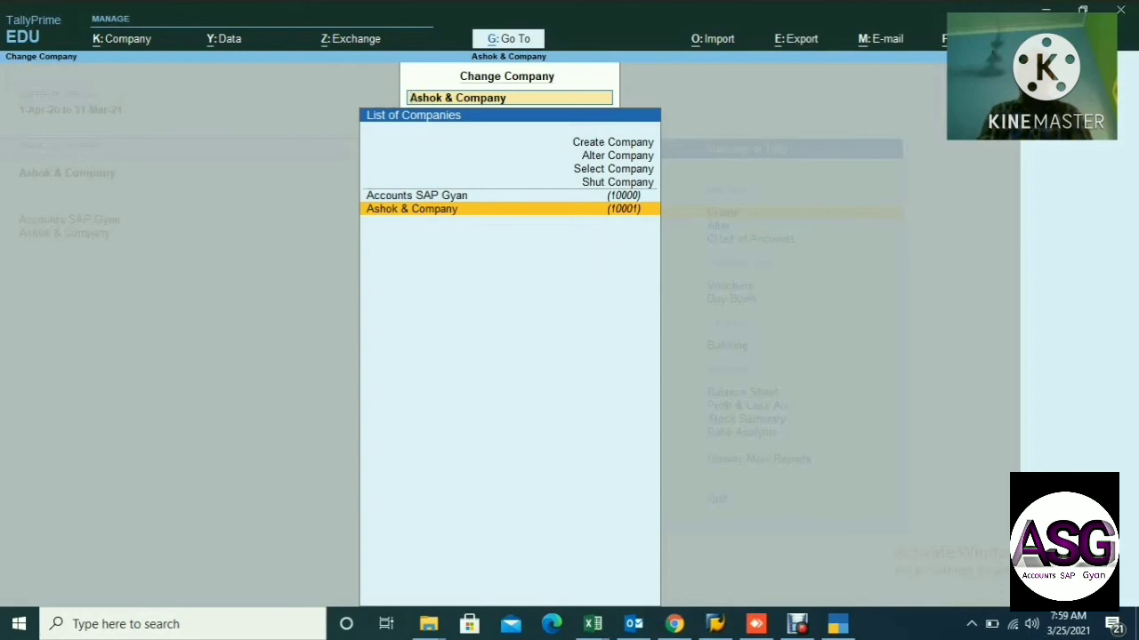
key("Return")
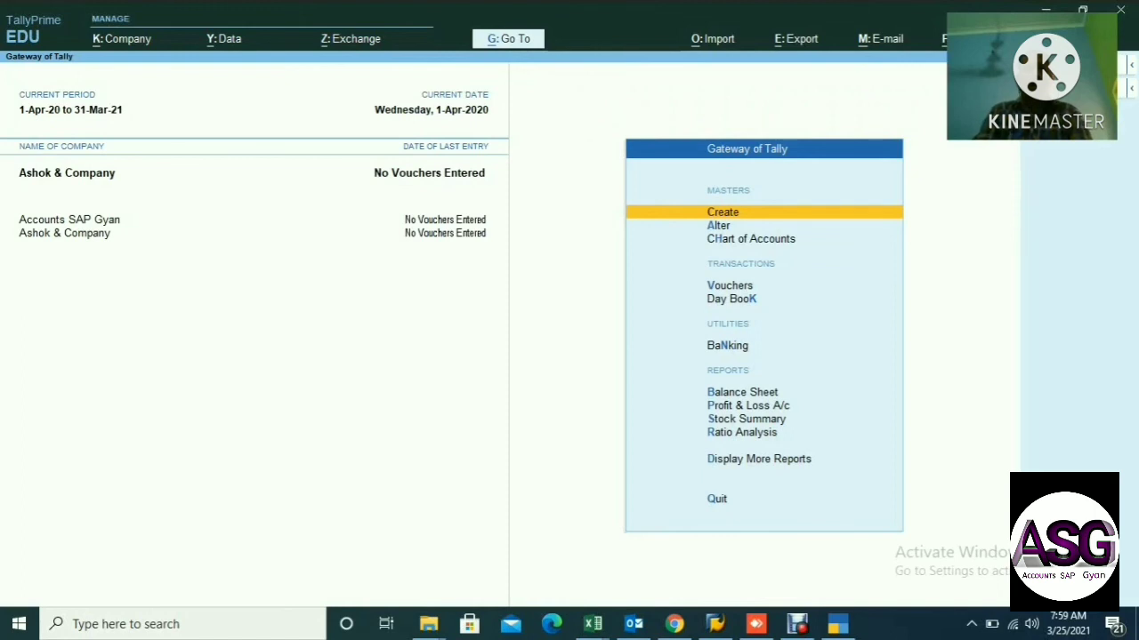
key("F3")
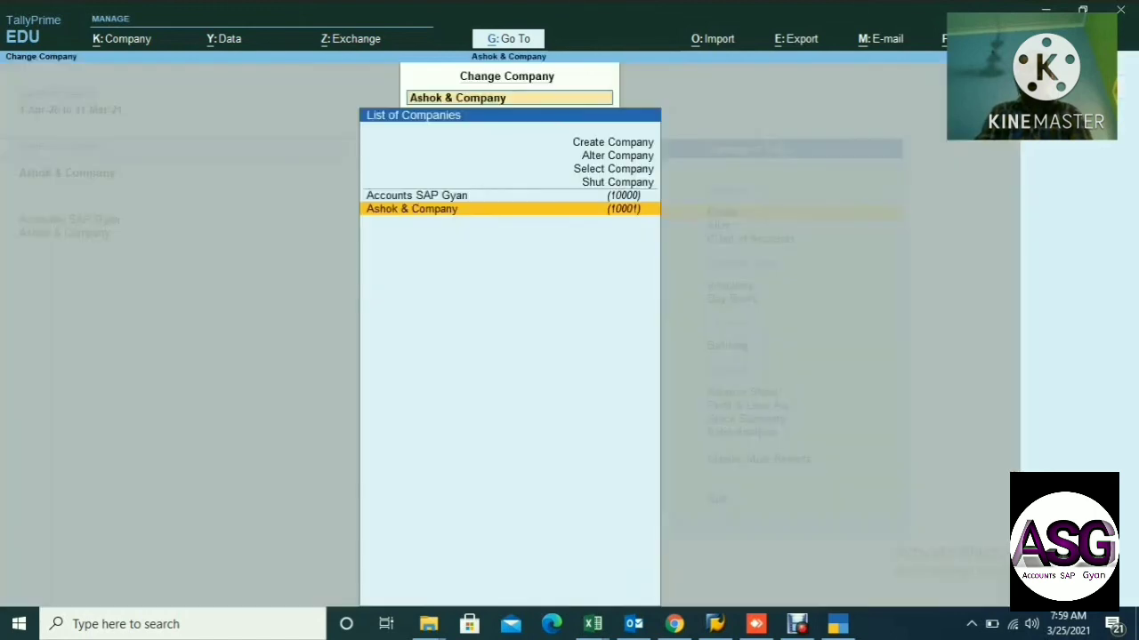
key("Up")
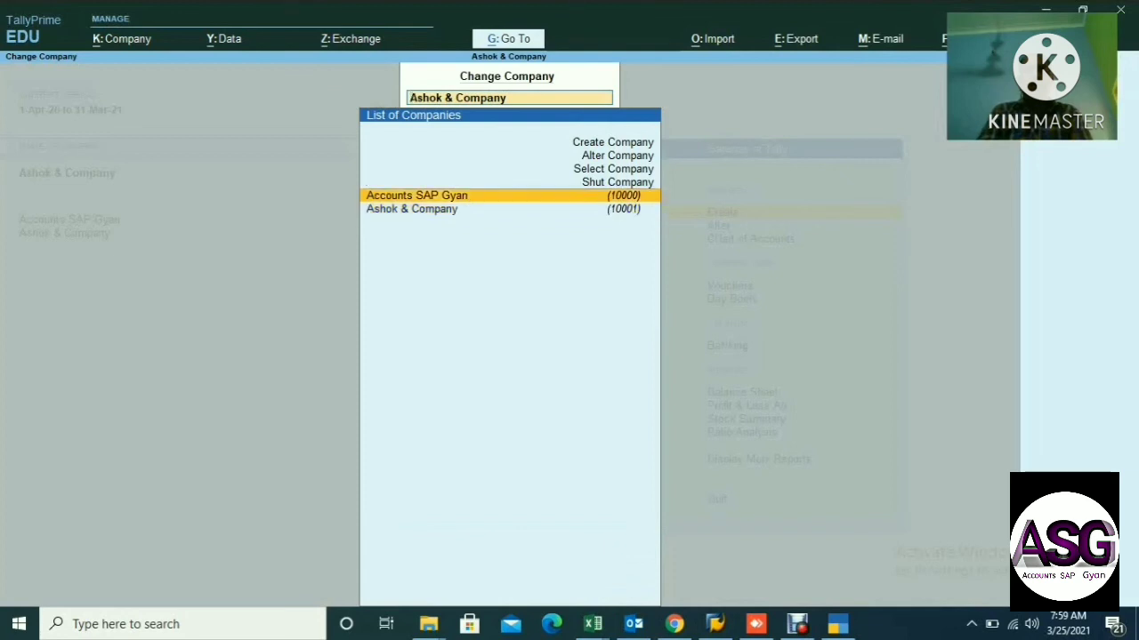
key("Up")
key("Return")
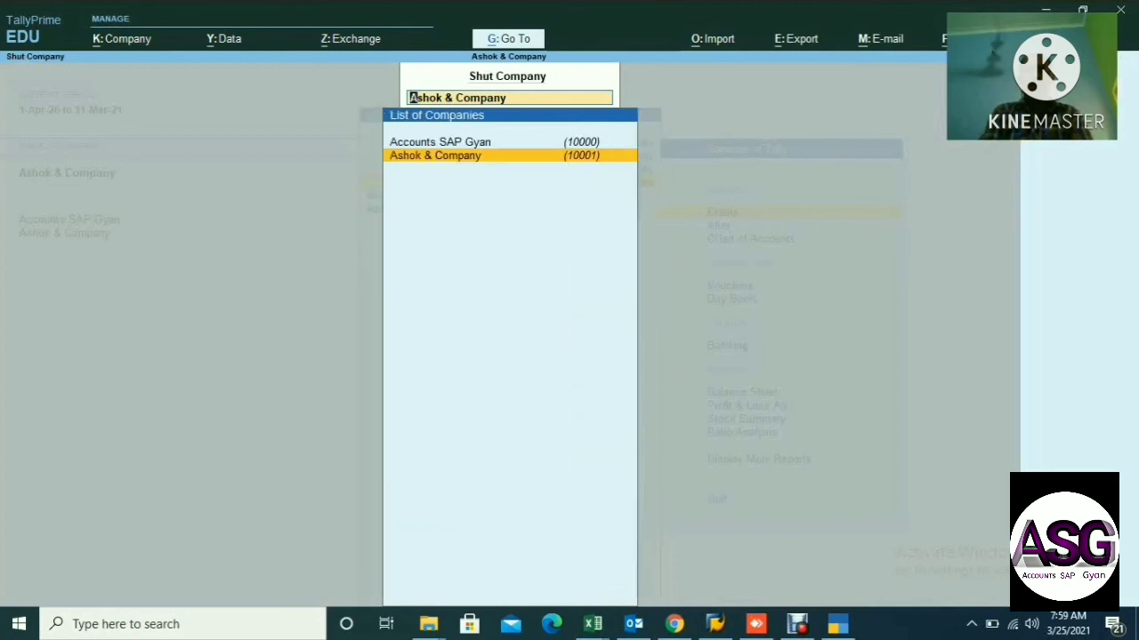
key("Return")
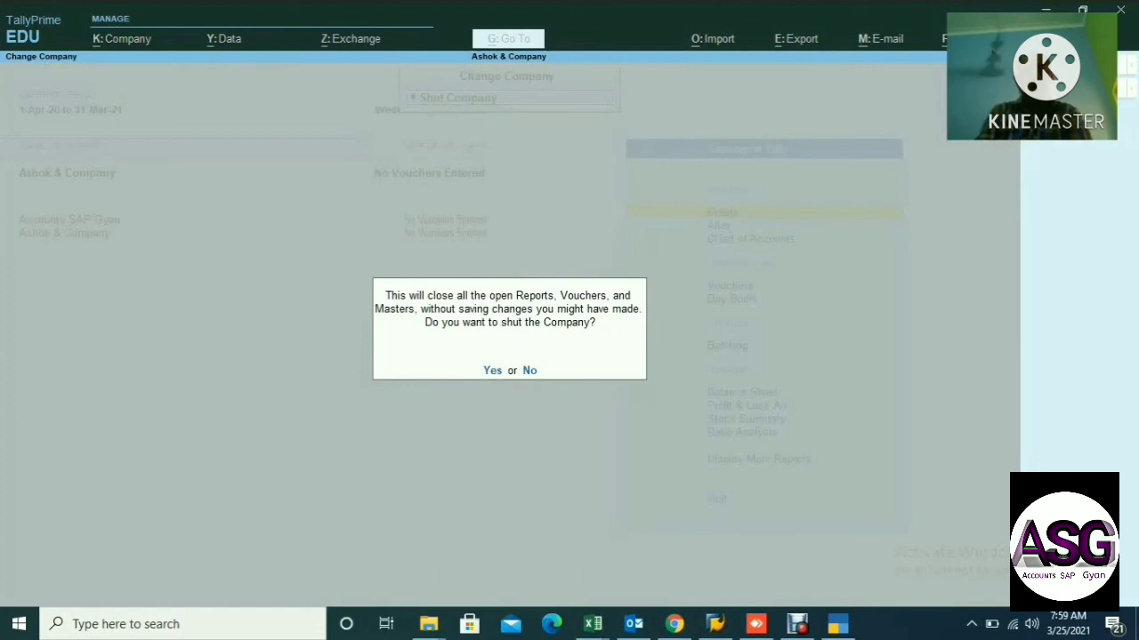
key("Return")
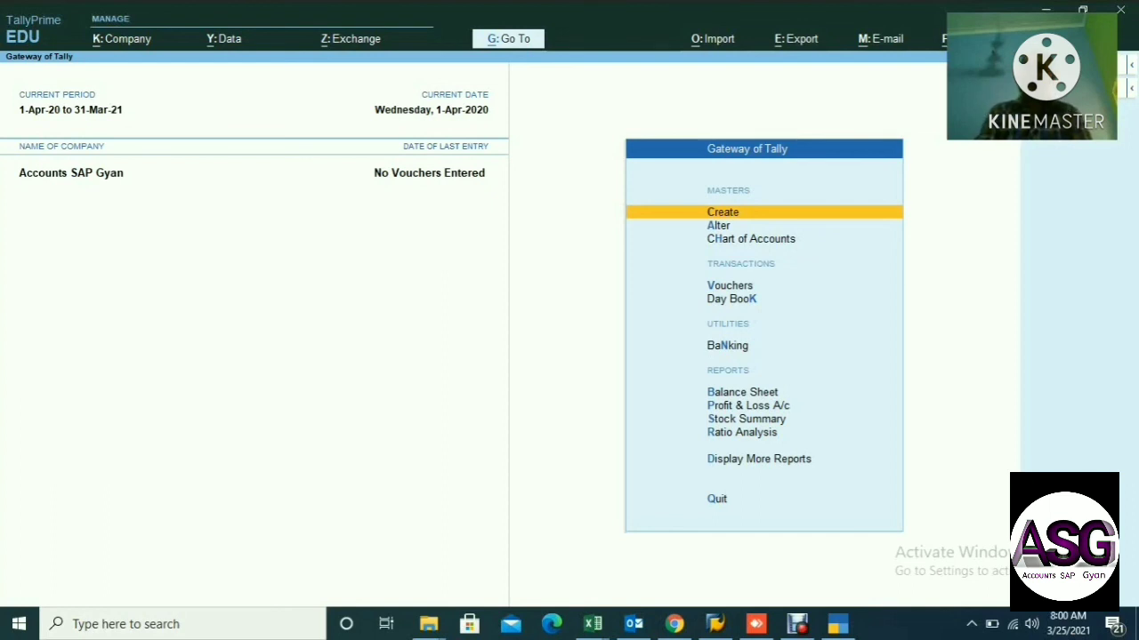
Load Ashok & Company again through Select Company in the F3 Change Company screen.
key("F3")
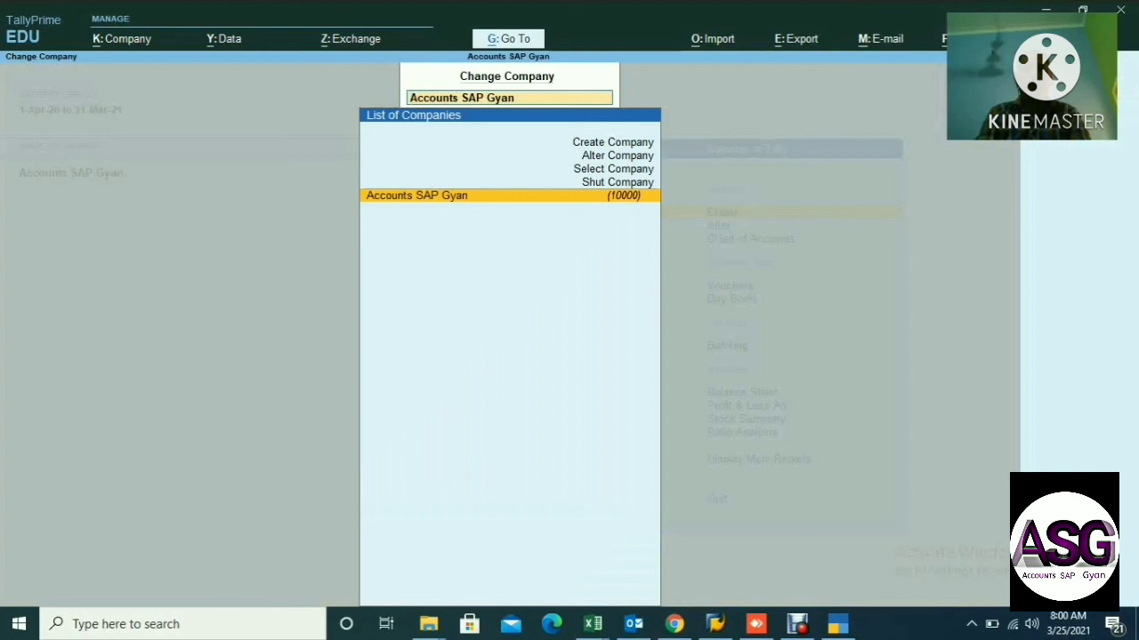
key("Up")
key("Up")
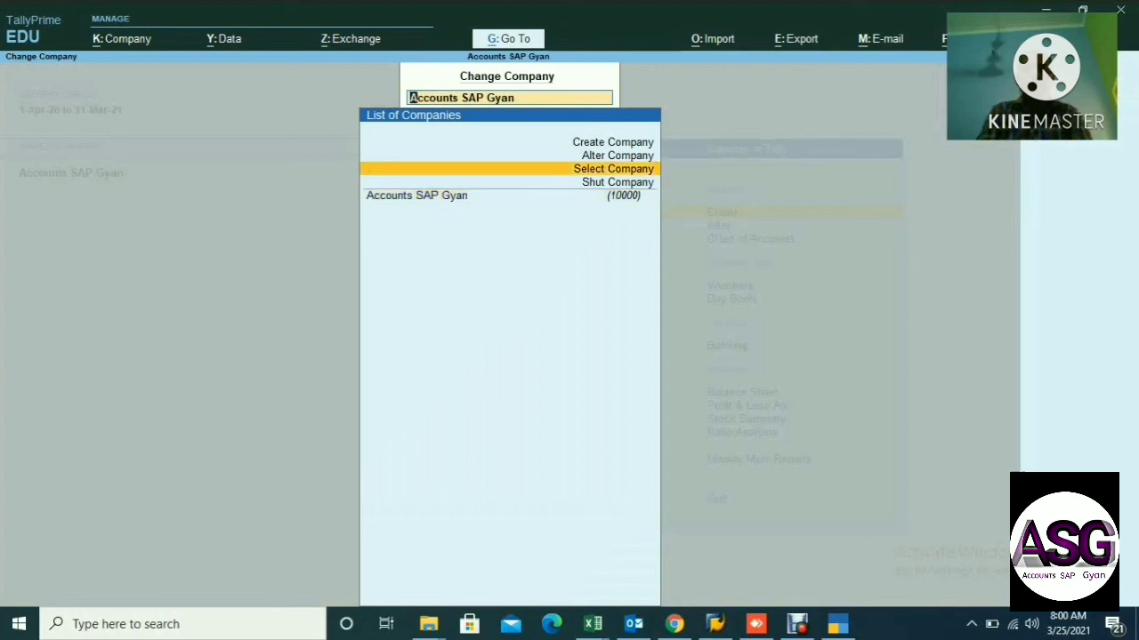
key("Return")
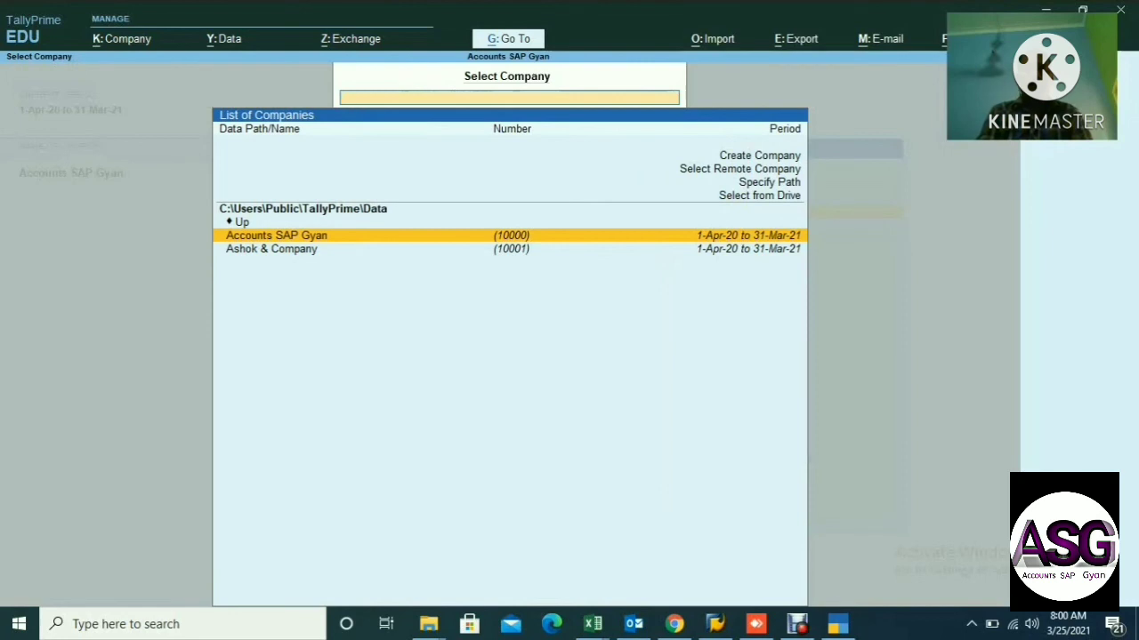
key("Down")
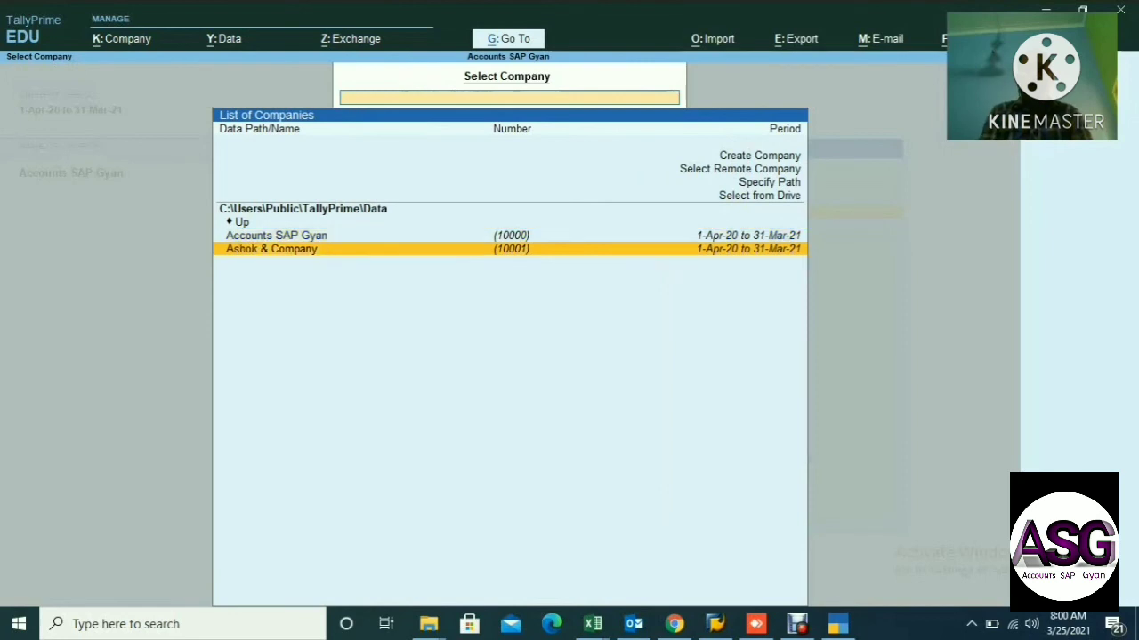
key("Return")
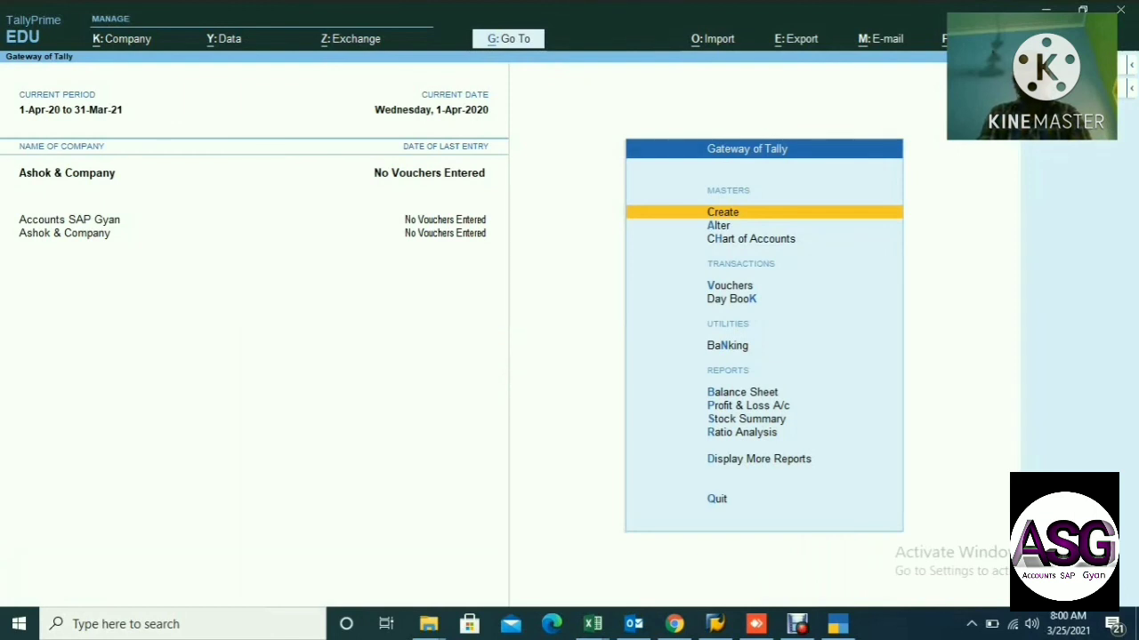
Shut Ashok & Company via Shut Company in Change Company, confirming with Yes.
key("F3")
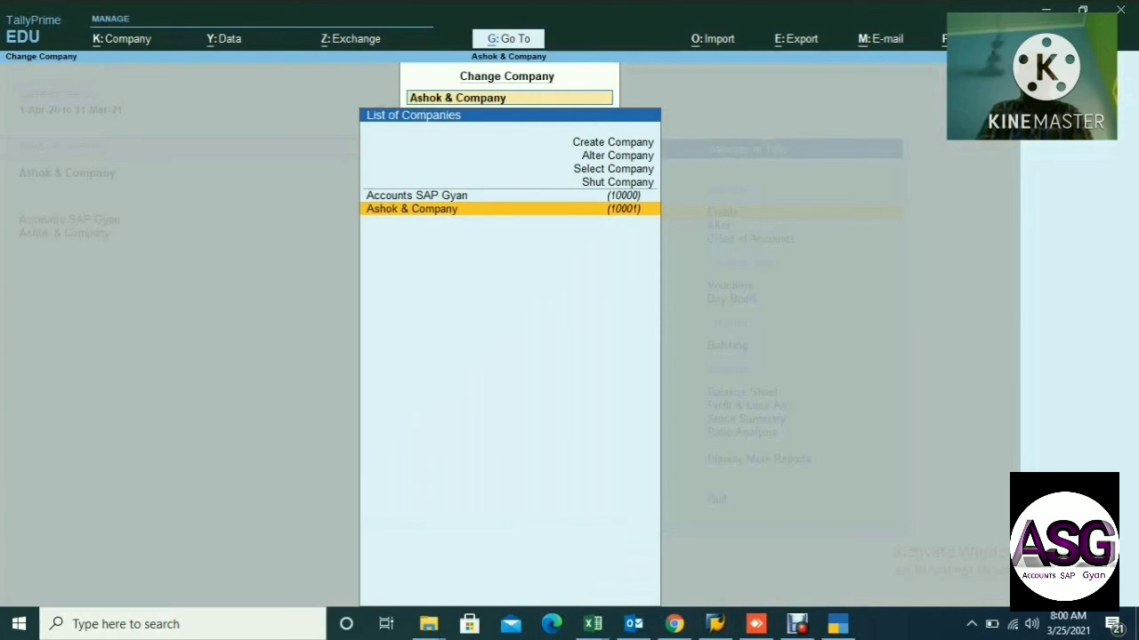
key("Up")
key("Up")
key("Return")
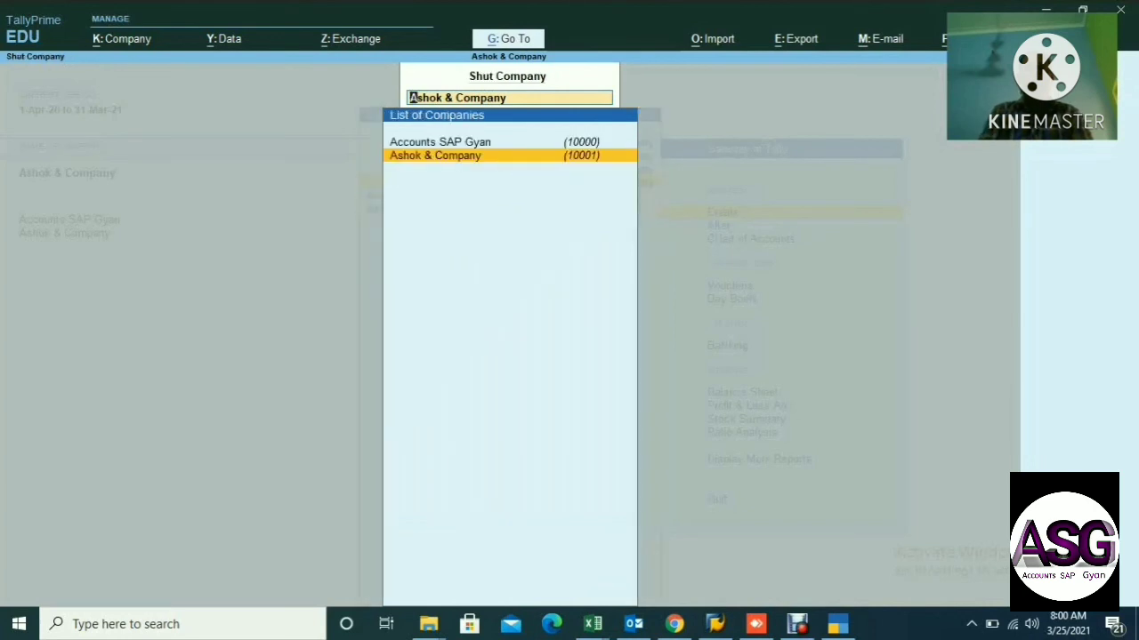
key("Return")
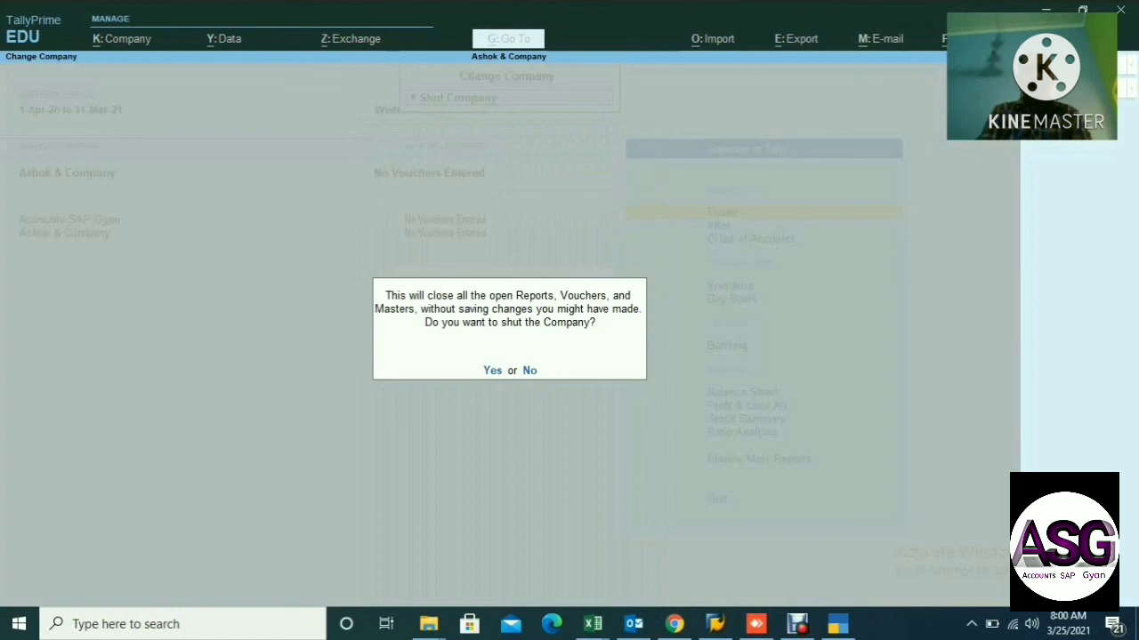
key("y")
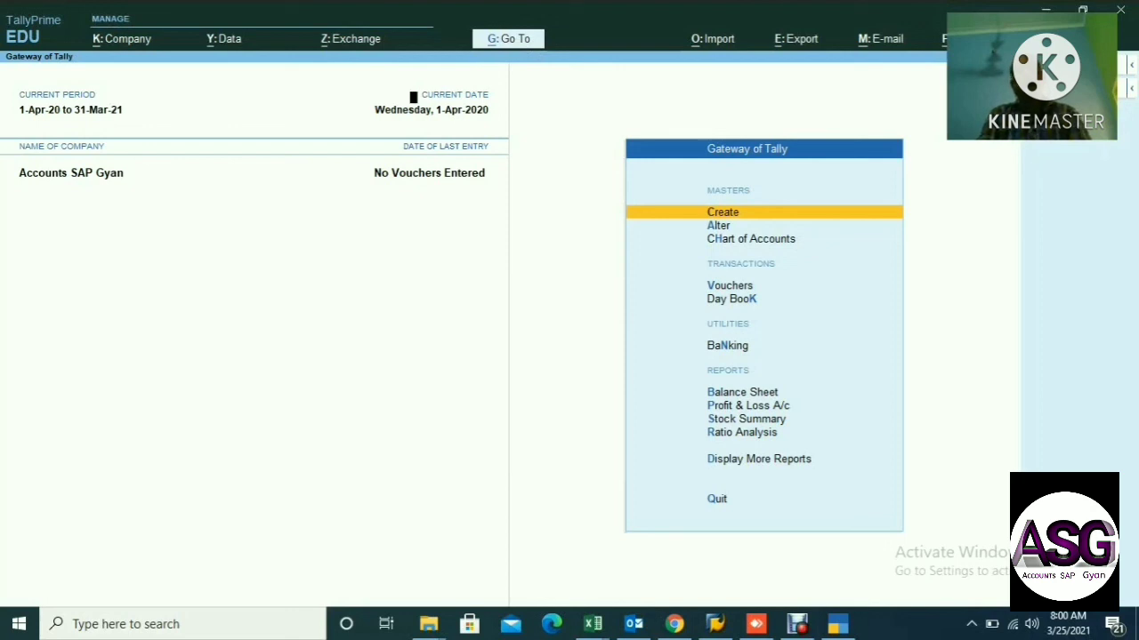
Bring up Change Company with F3 and highlight the Shut Company option.
key("F3")
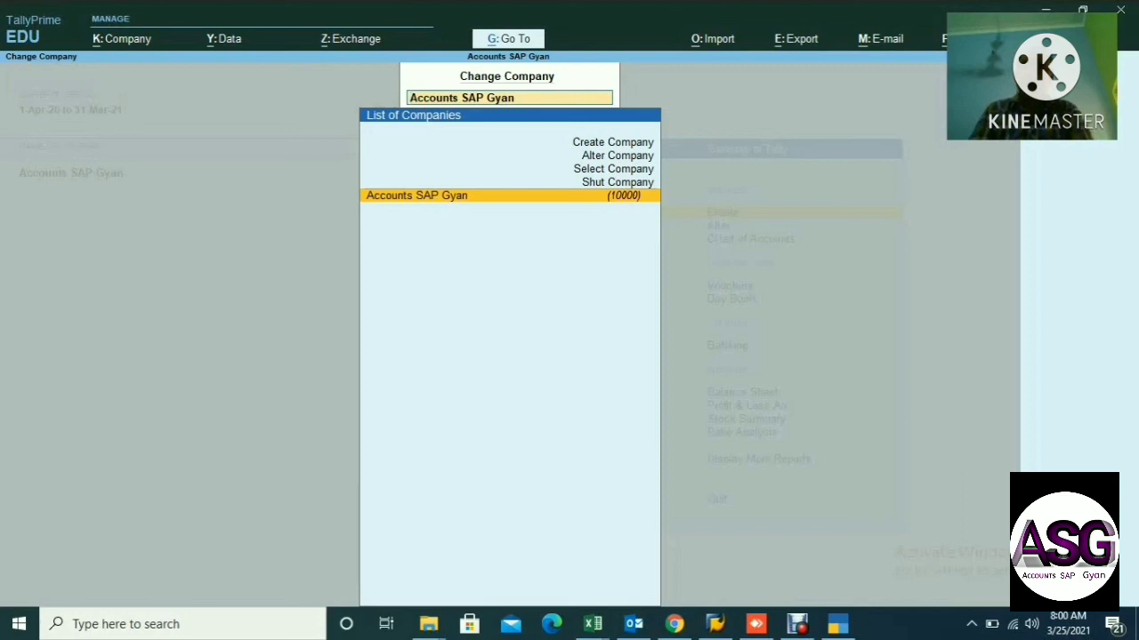
key("Up")
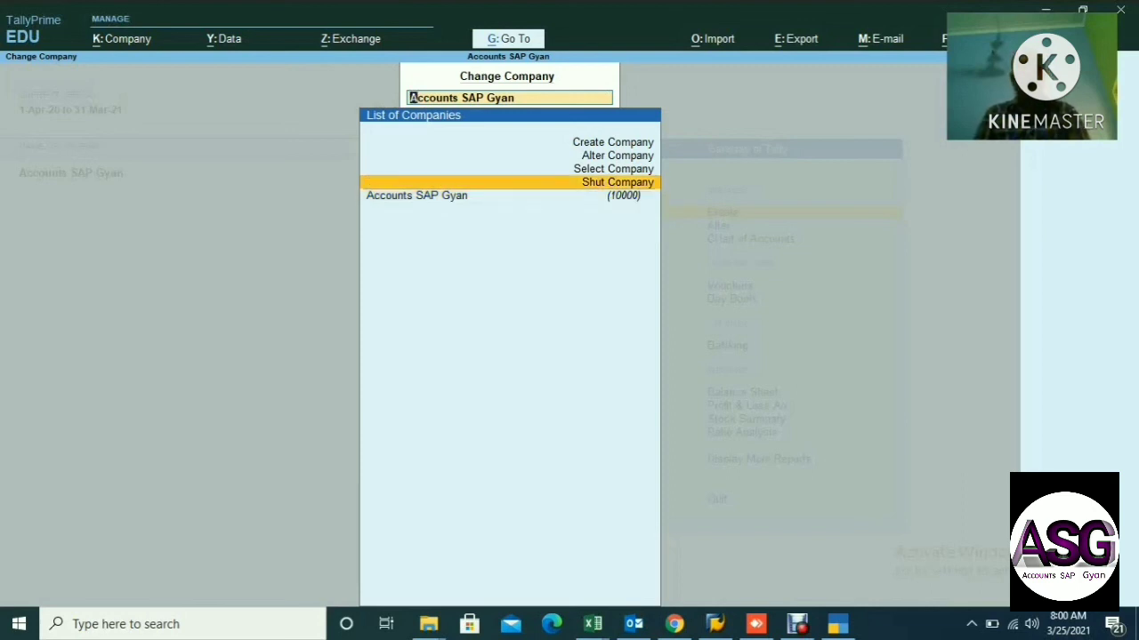